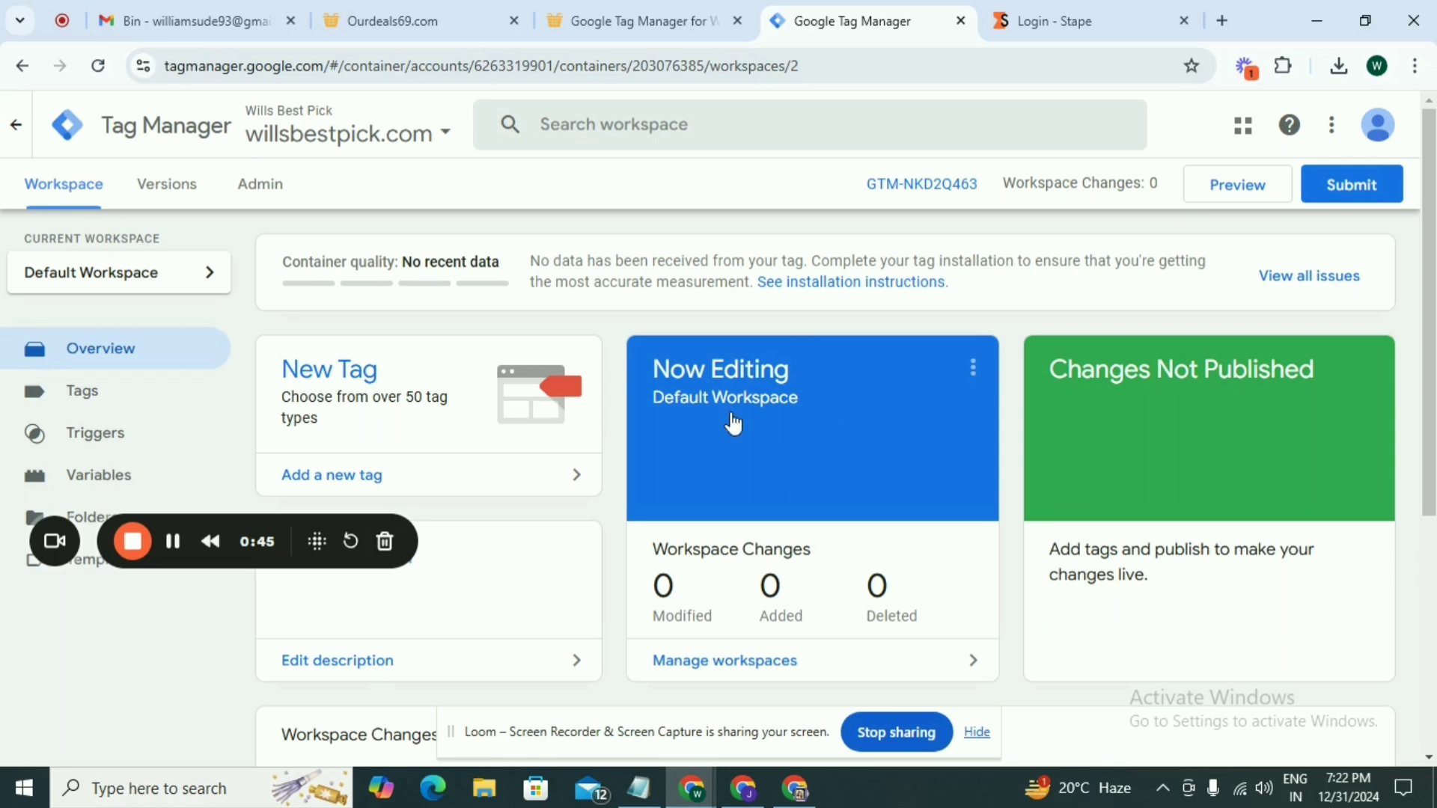
Create a container named Server for the Server target platform and choose to manually provision its tagging server.
click(268, 196)
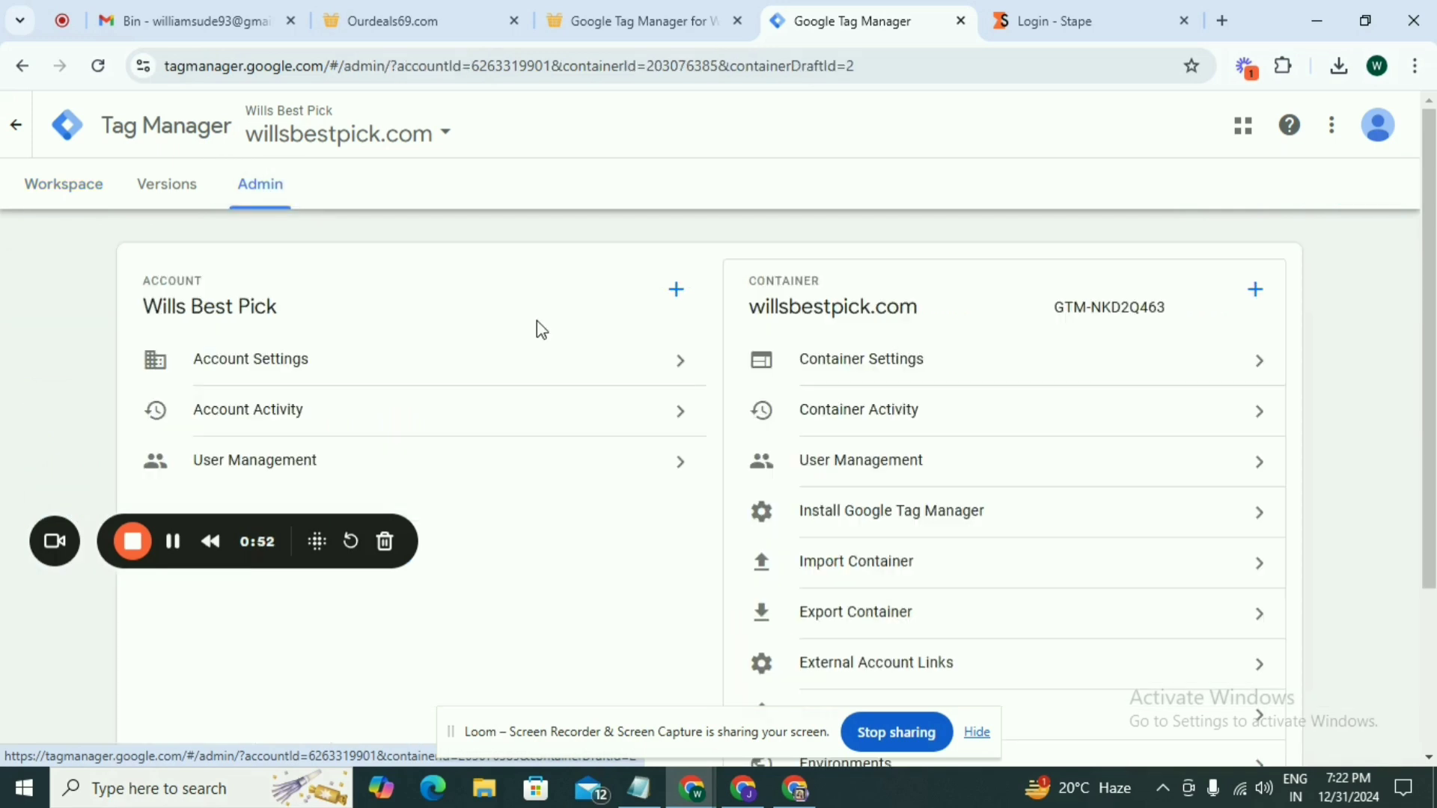
click(1256, 291)
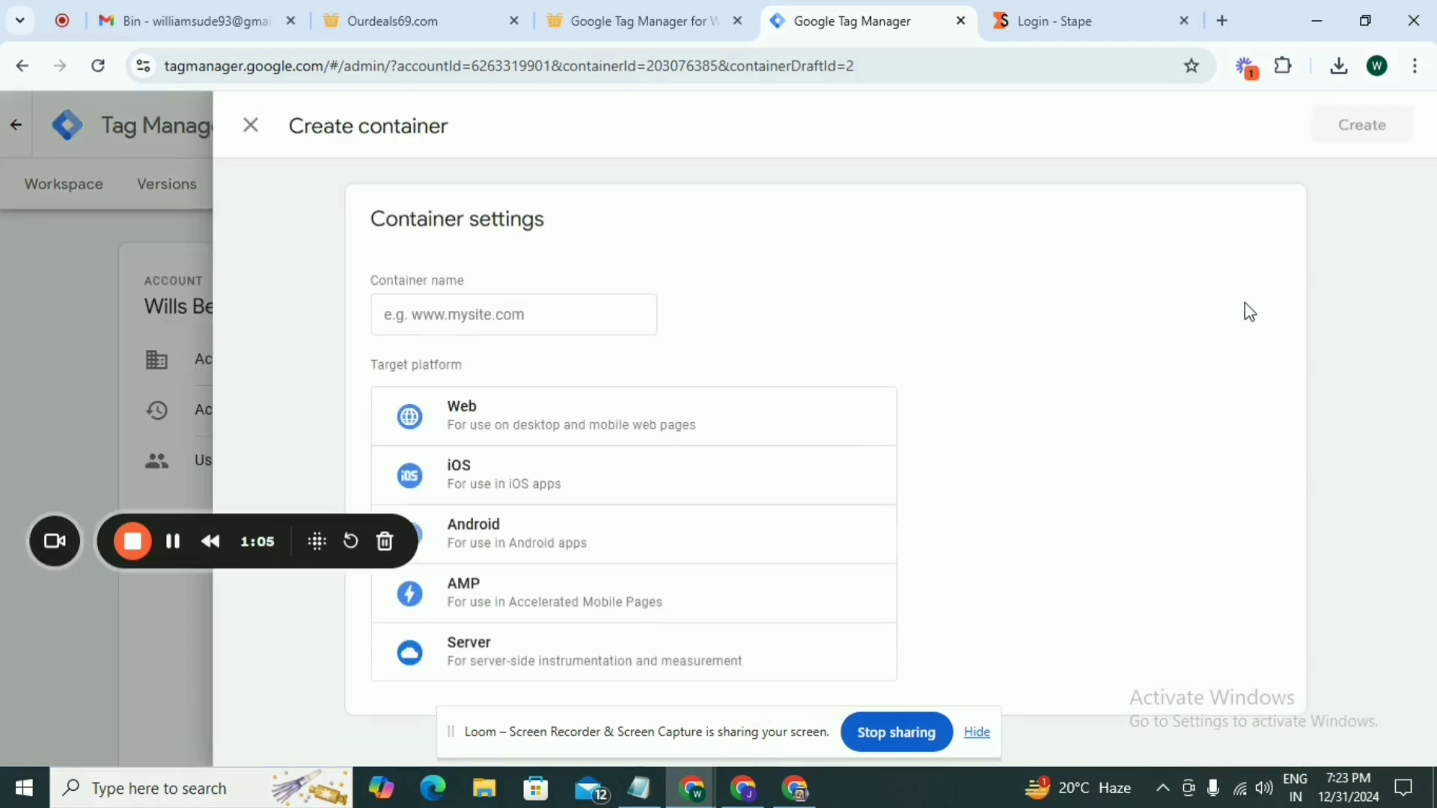
click(492, 311)
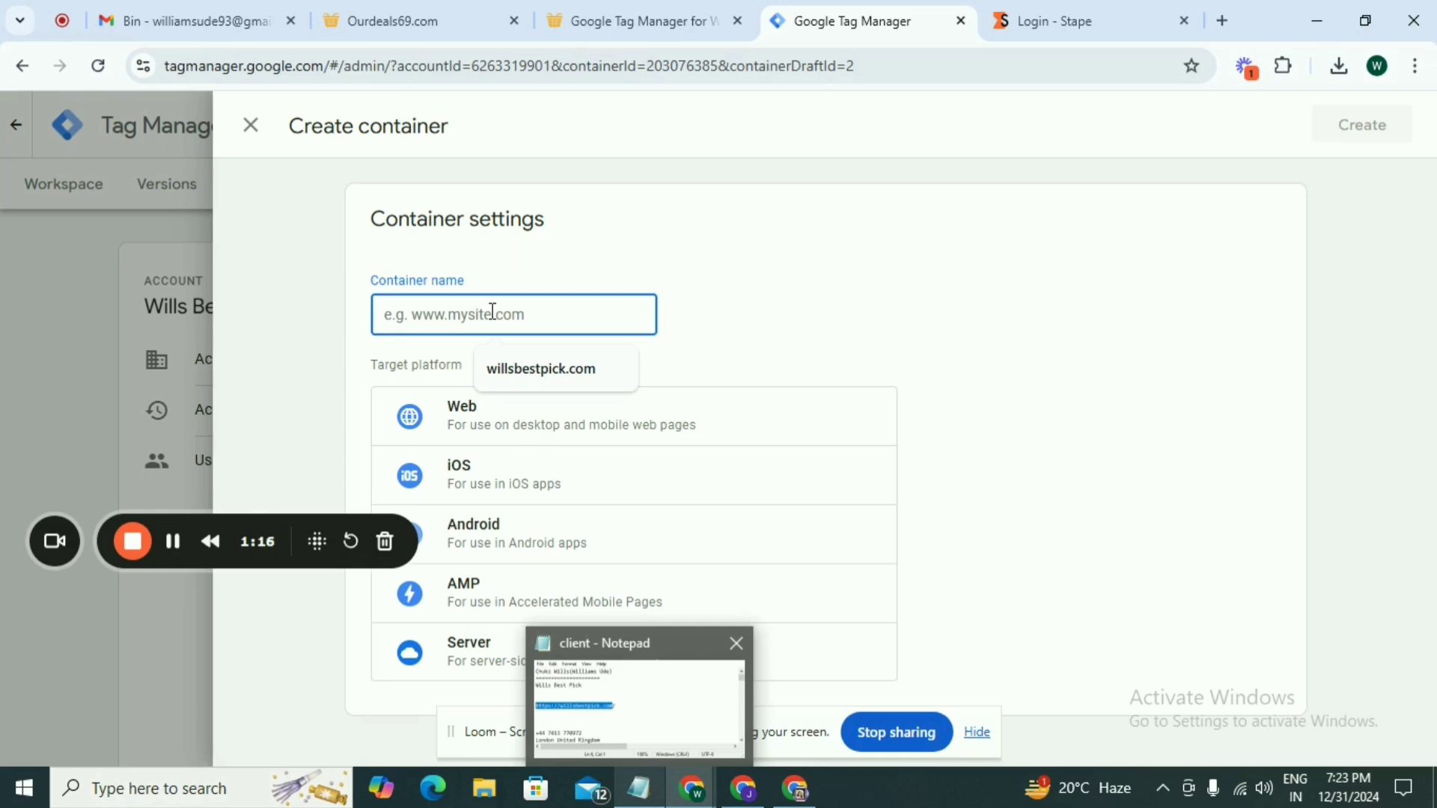
text(Serve)
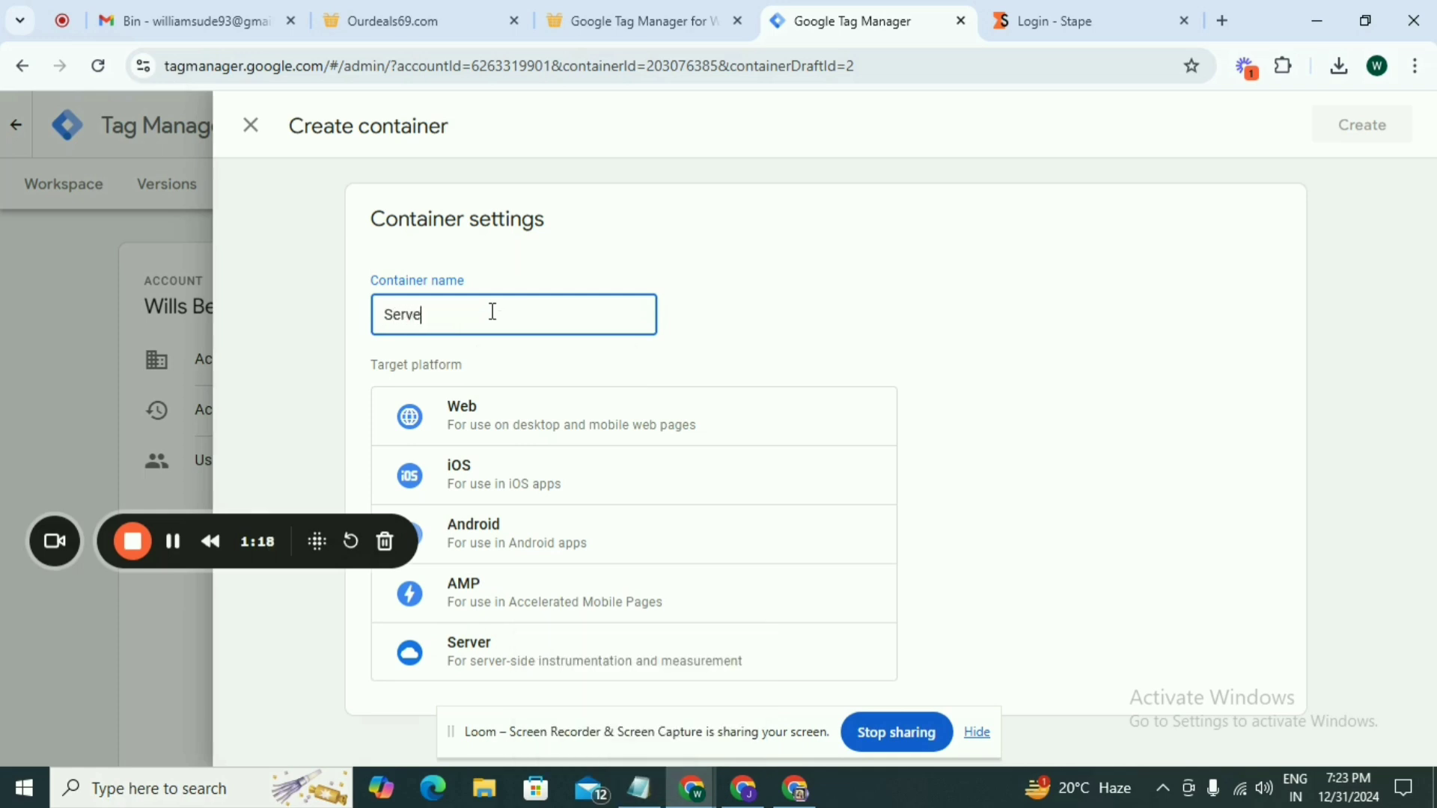
text(r)
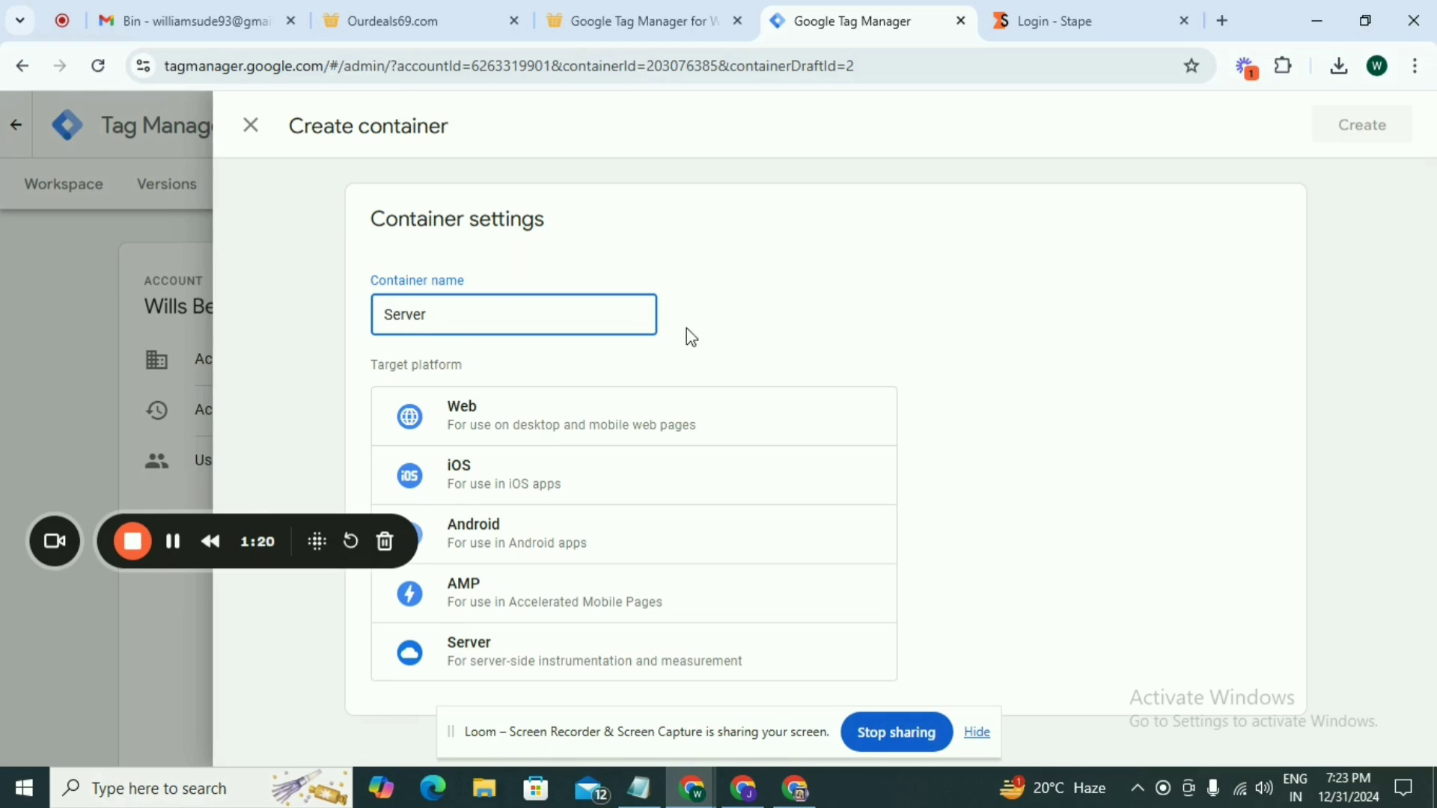
click(497, 657)
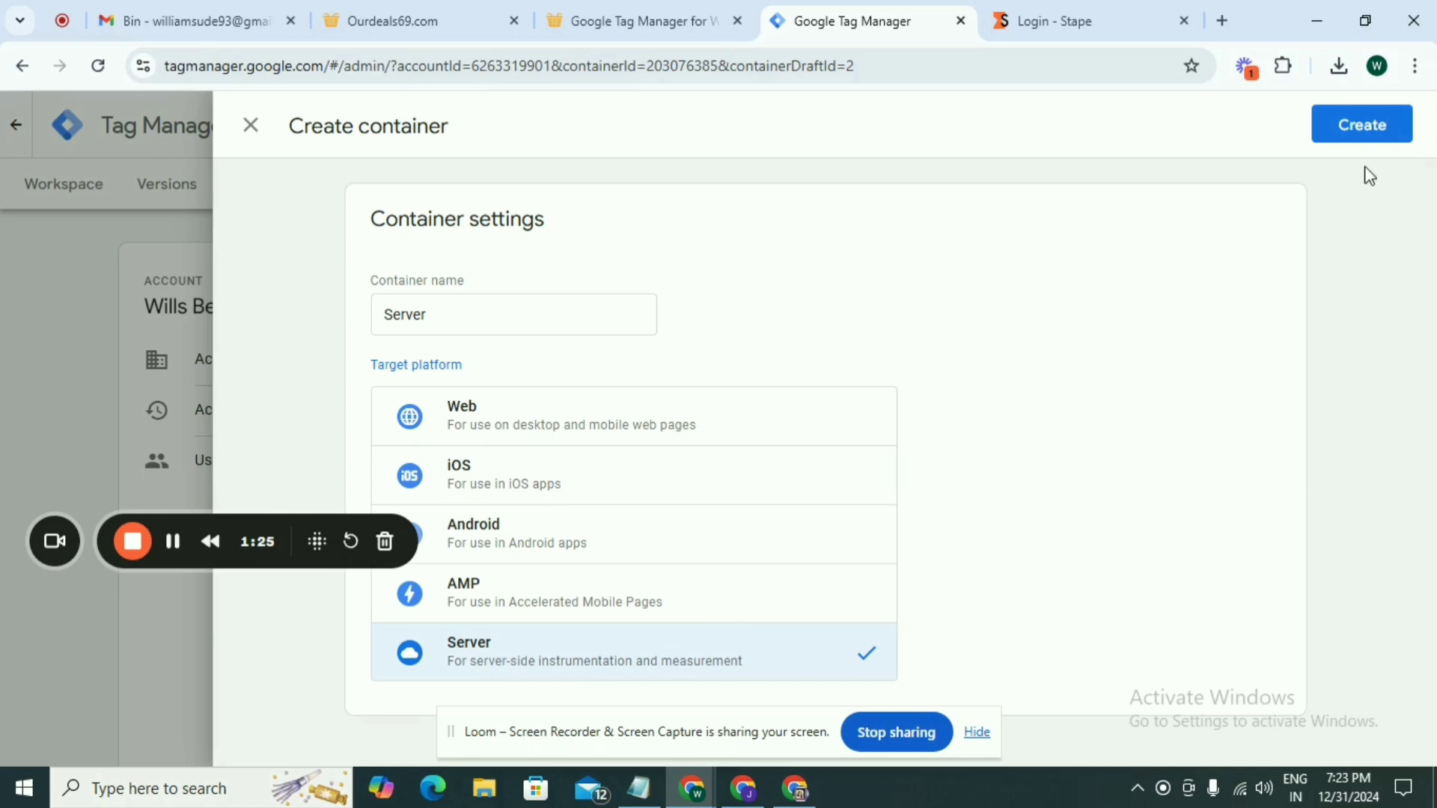
click(1356, 131)
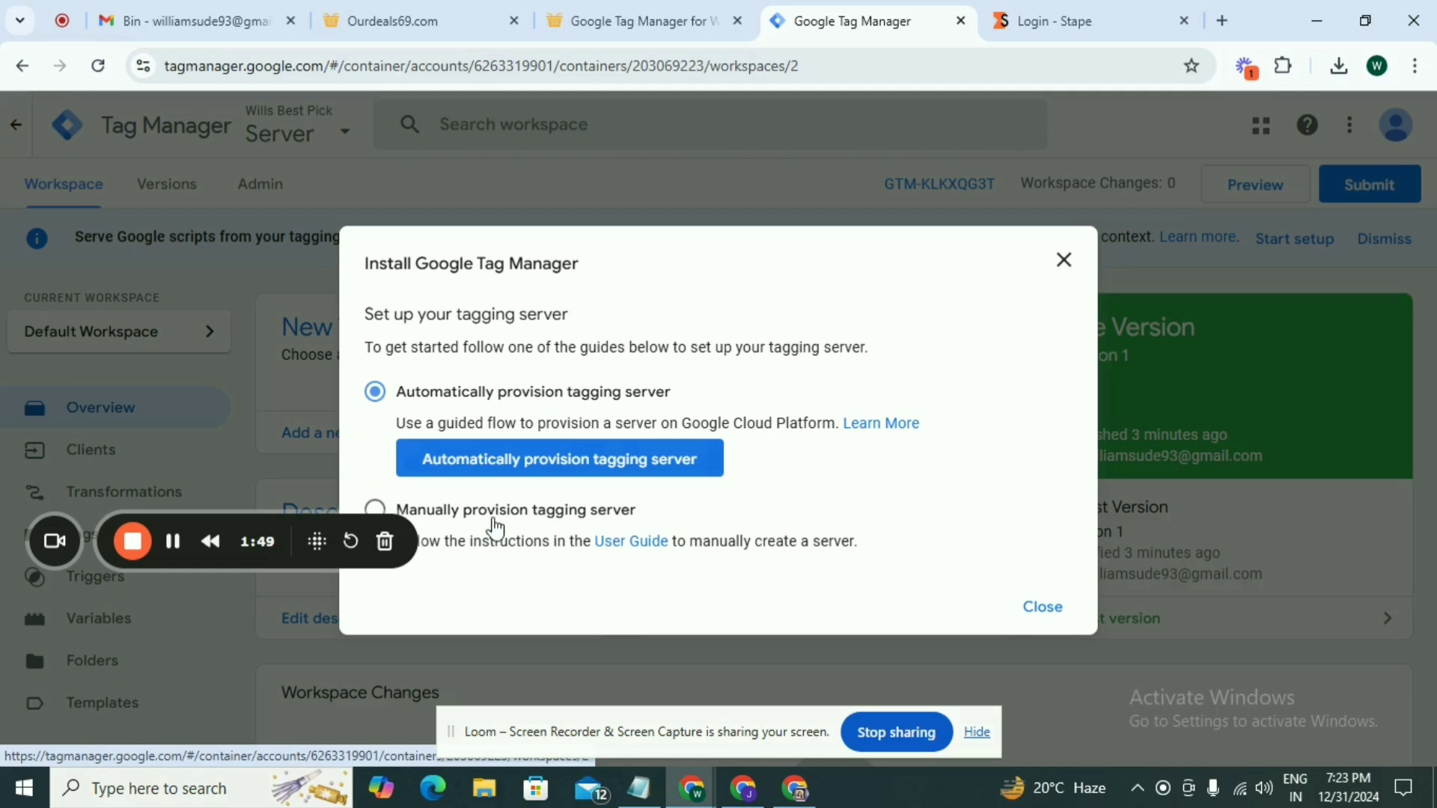
click(376, 509)
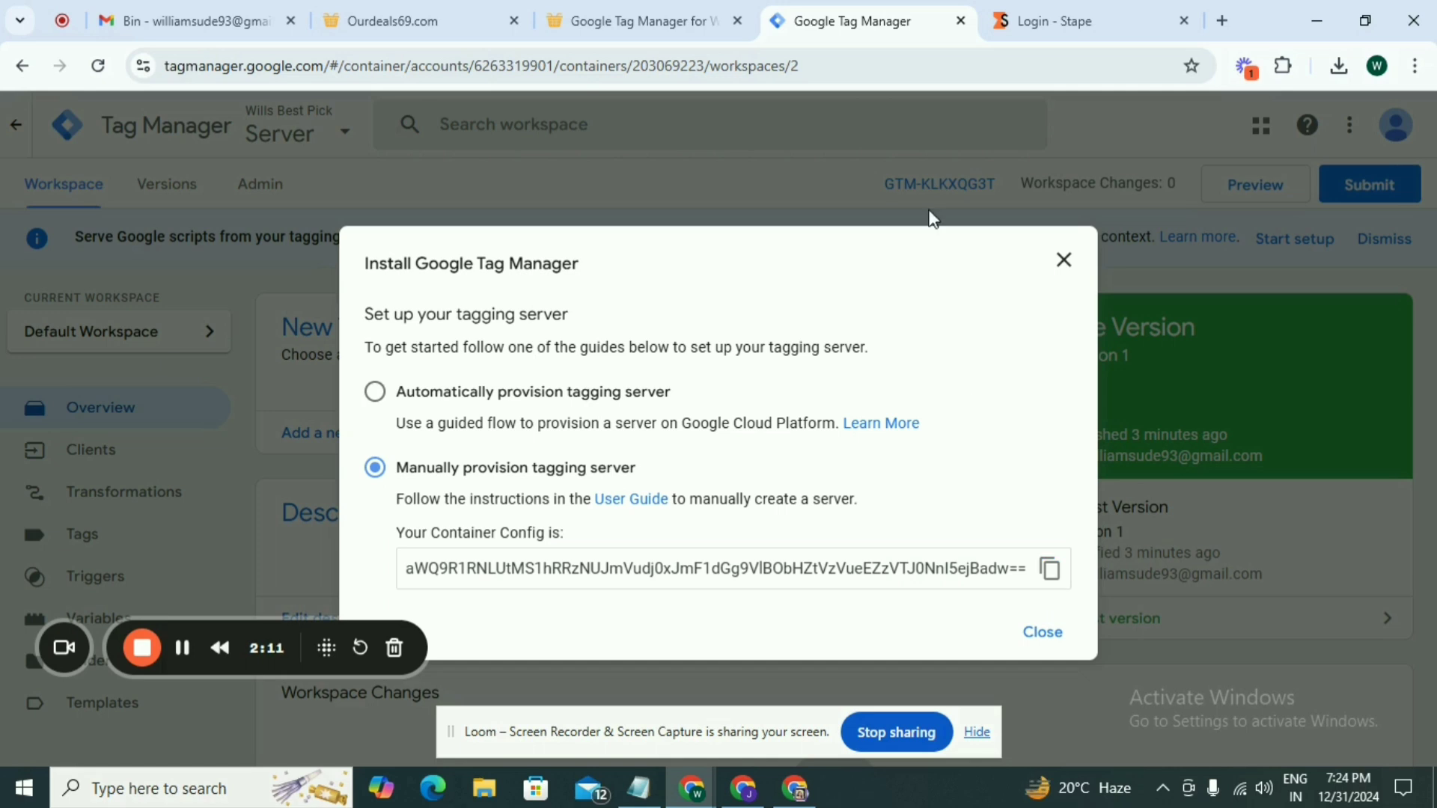
Switch to the Stape site, allow all cookies and open the sign-up form for a new account.
click(1045, 40)
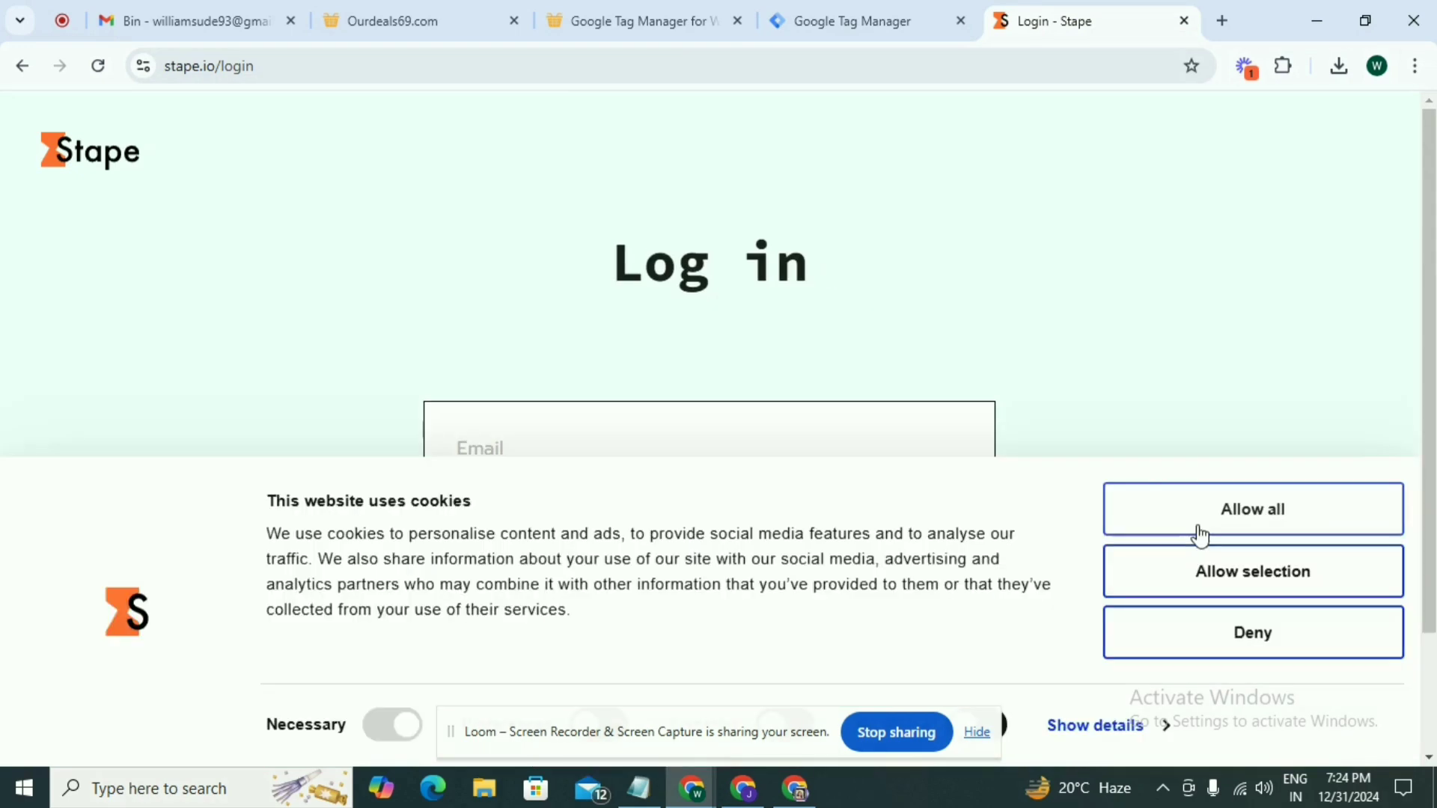
click(1208, 524)
scroll(1106, 528, down, 2)
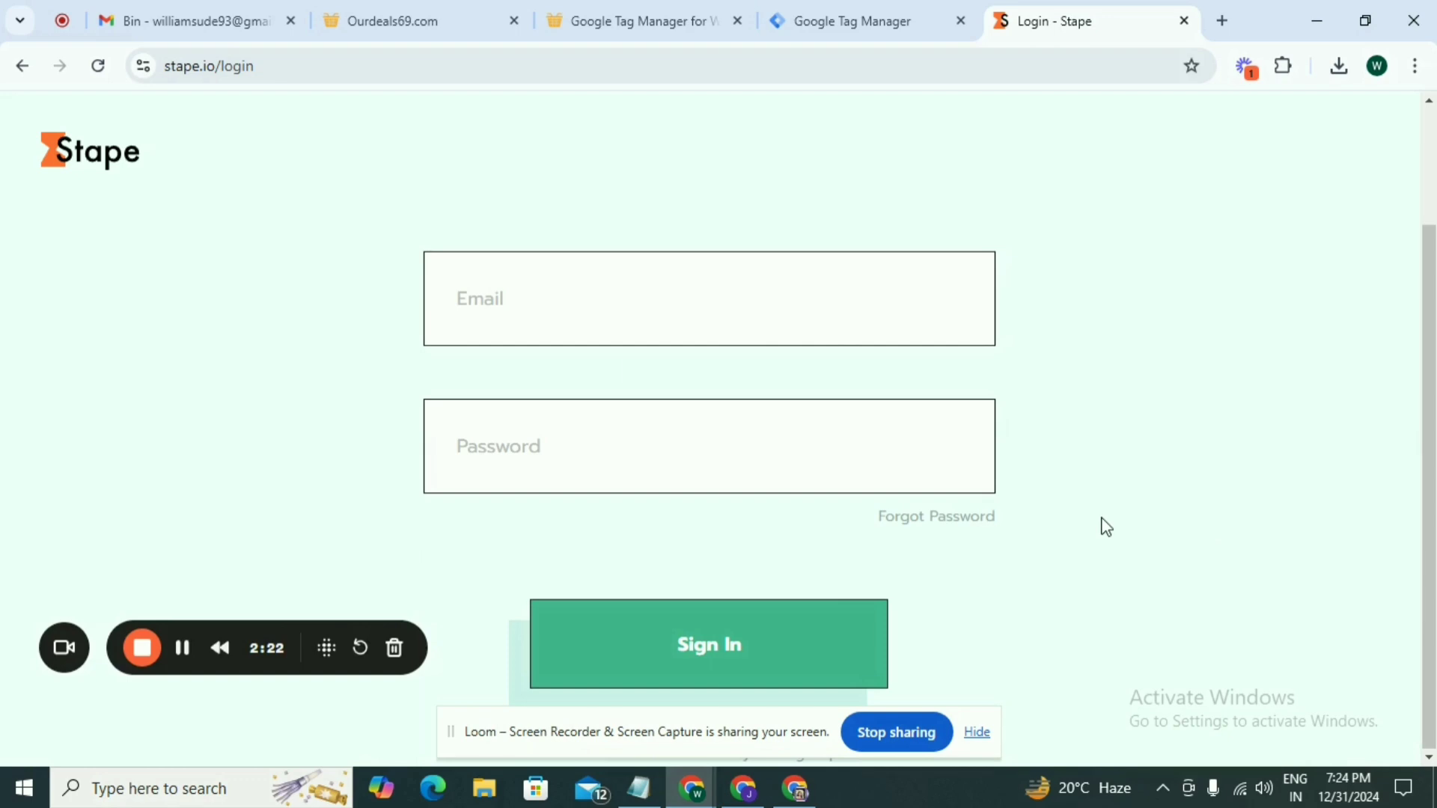
scroll(1107, 528, up, 1)
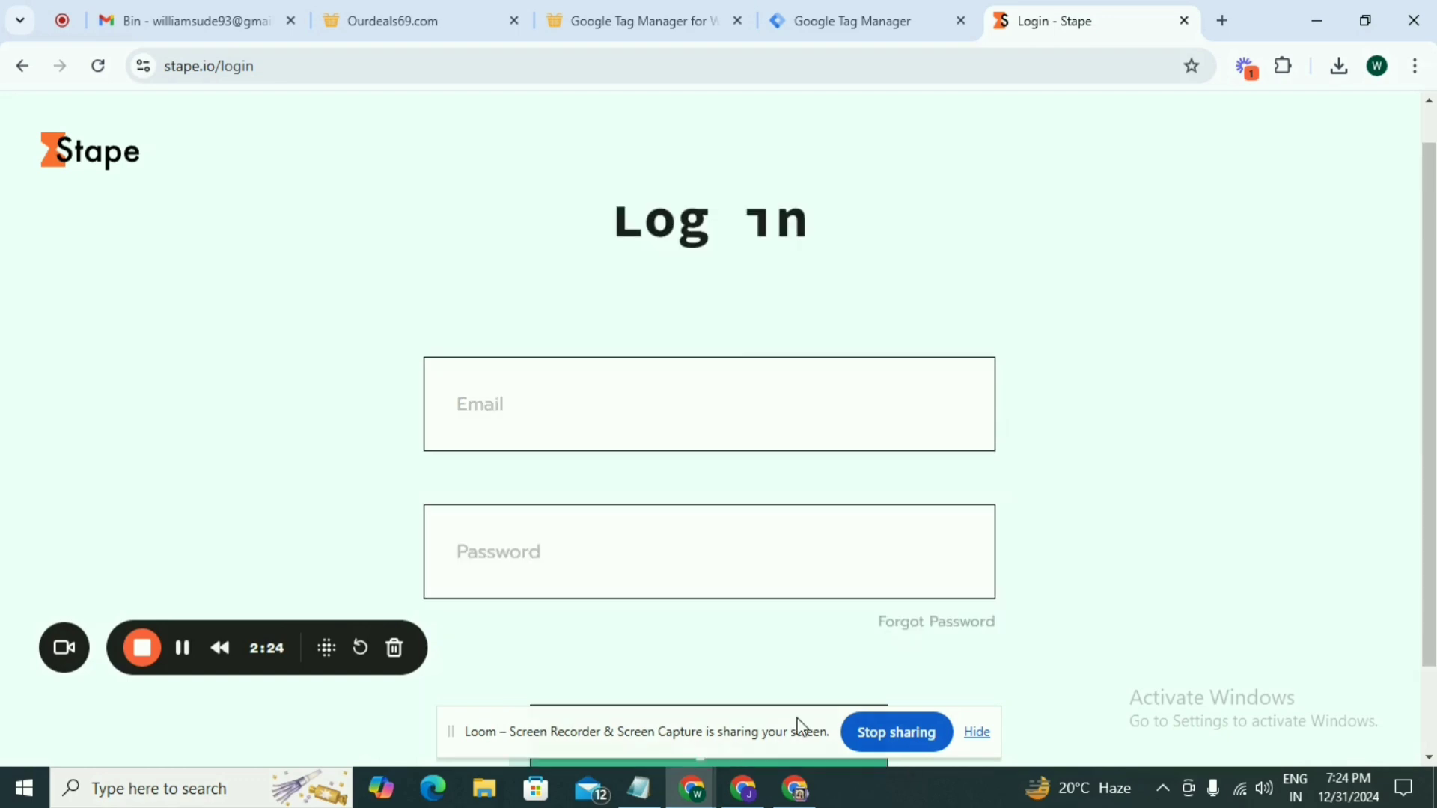
scroll(1123, 554, down, 1)
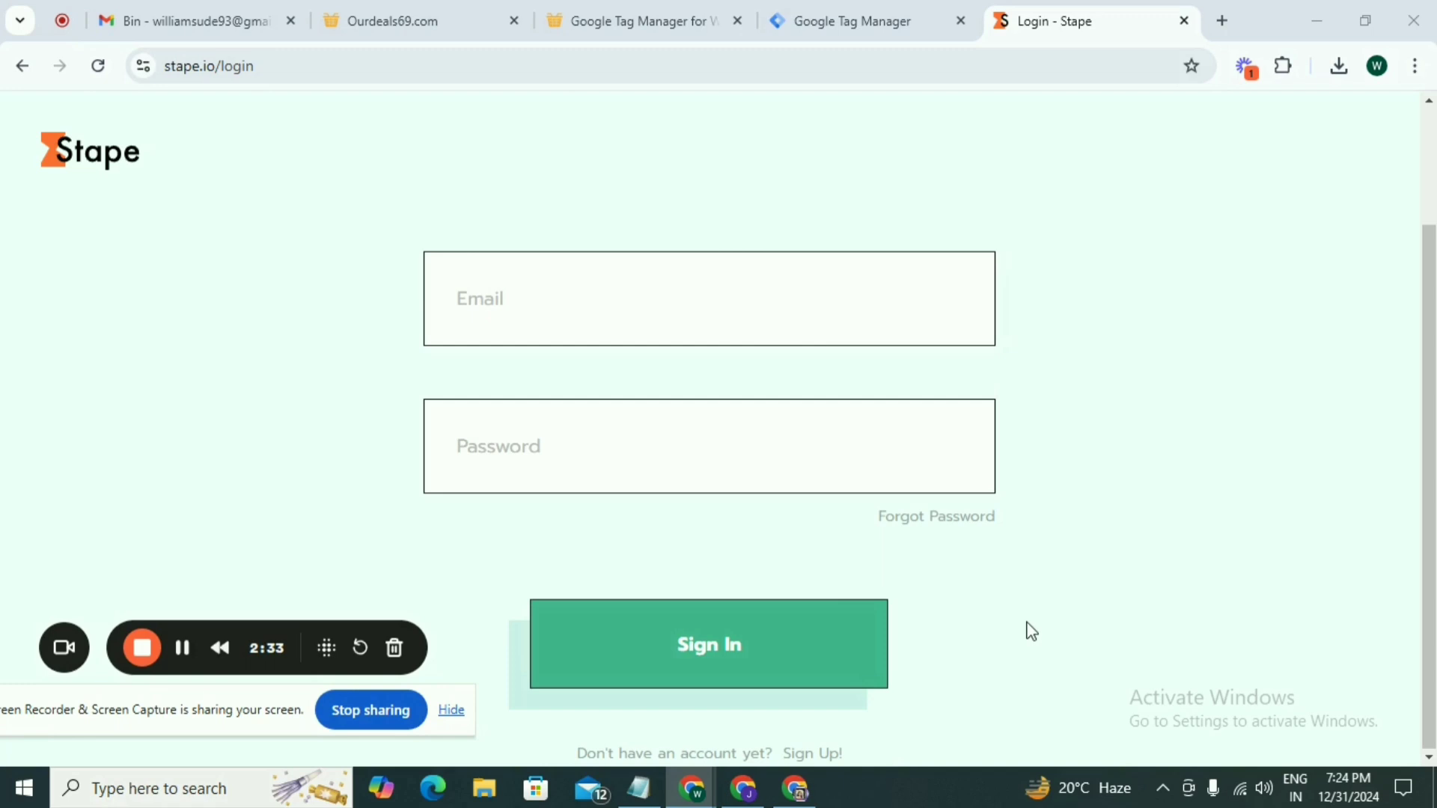
click(814, 756)
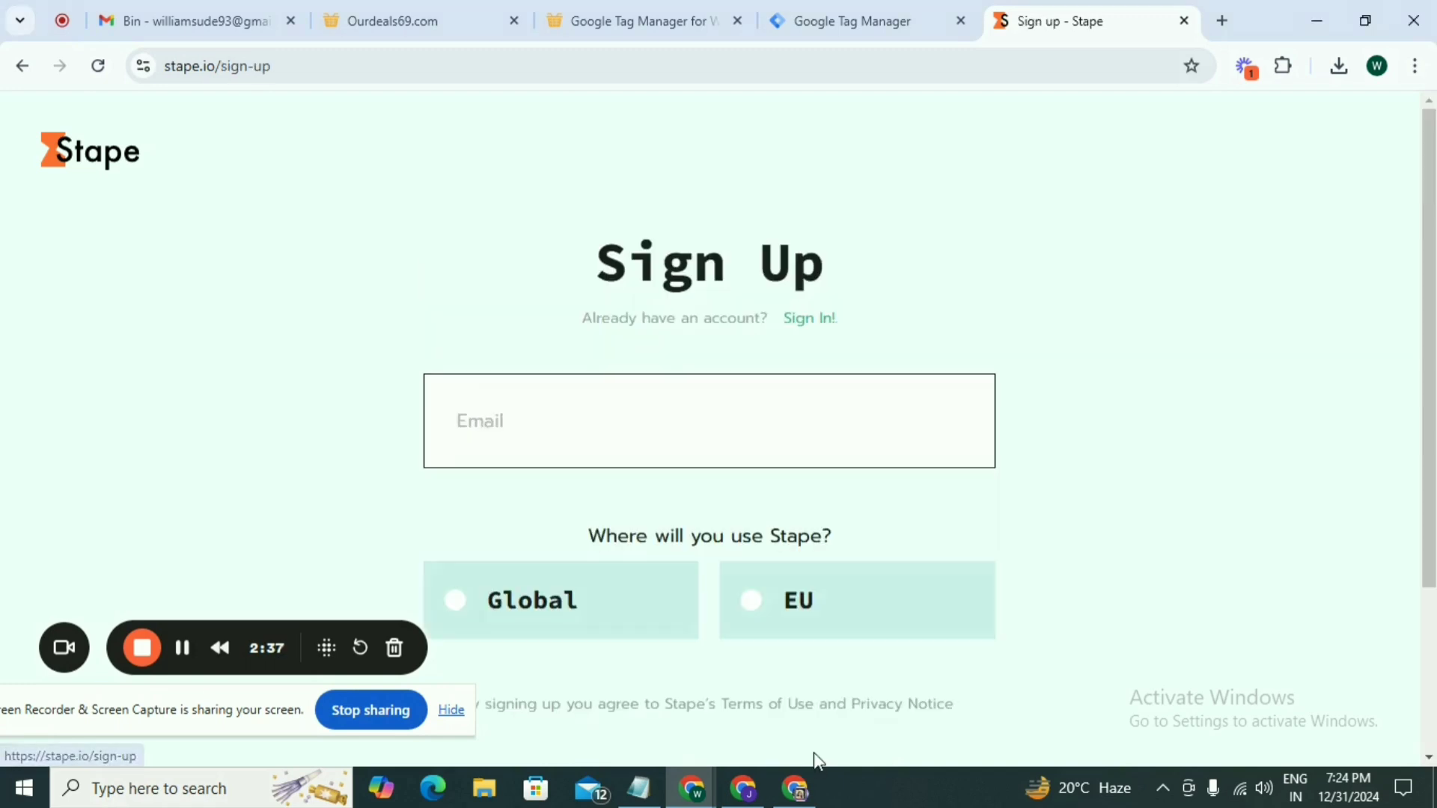
Sign up for Stape with the account e-mail, choosing Global as the region and agreeing to the Terms of Use and Privacy Notice.
click(716, 413)
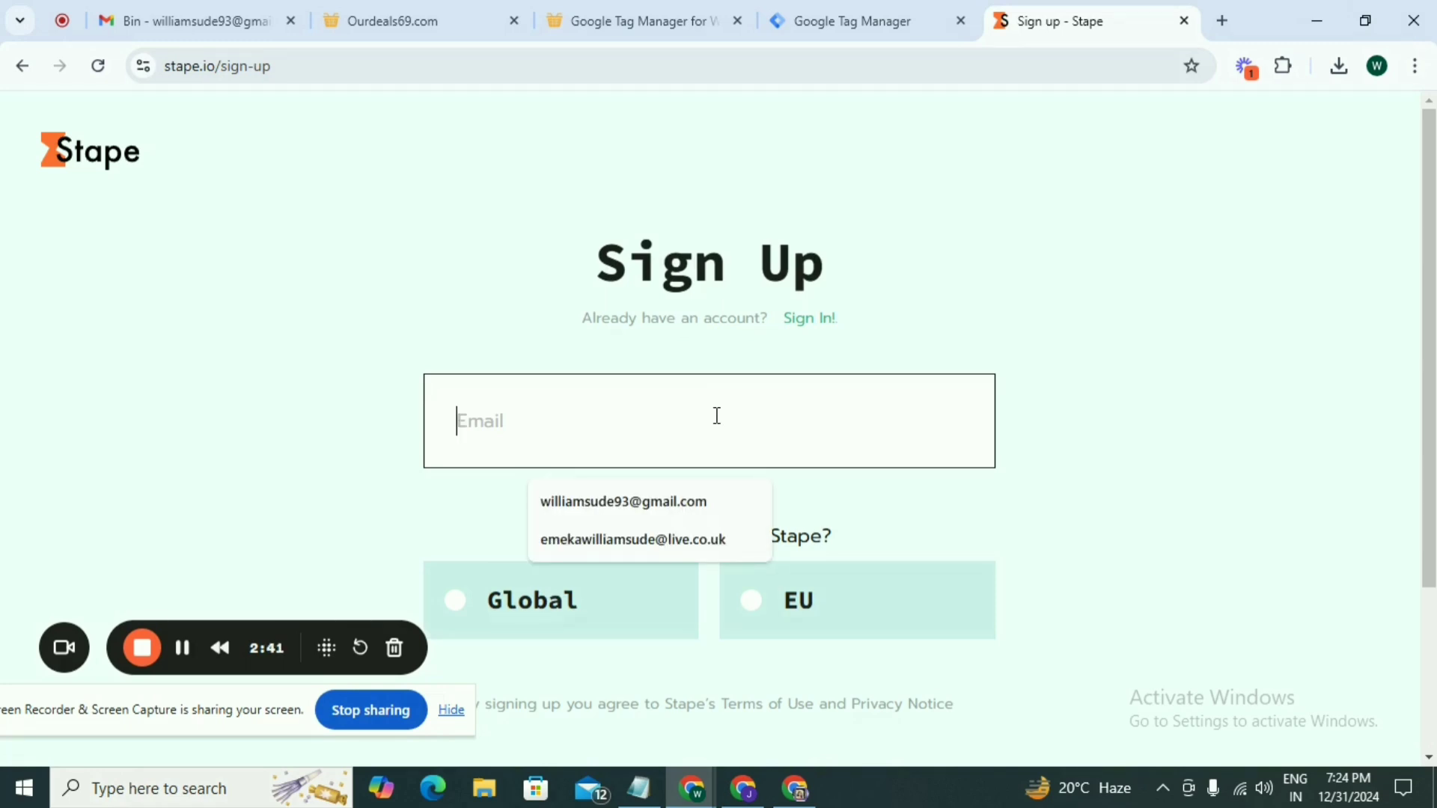
click(714, 503)
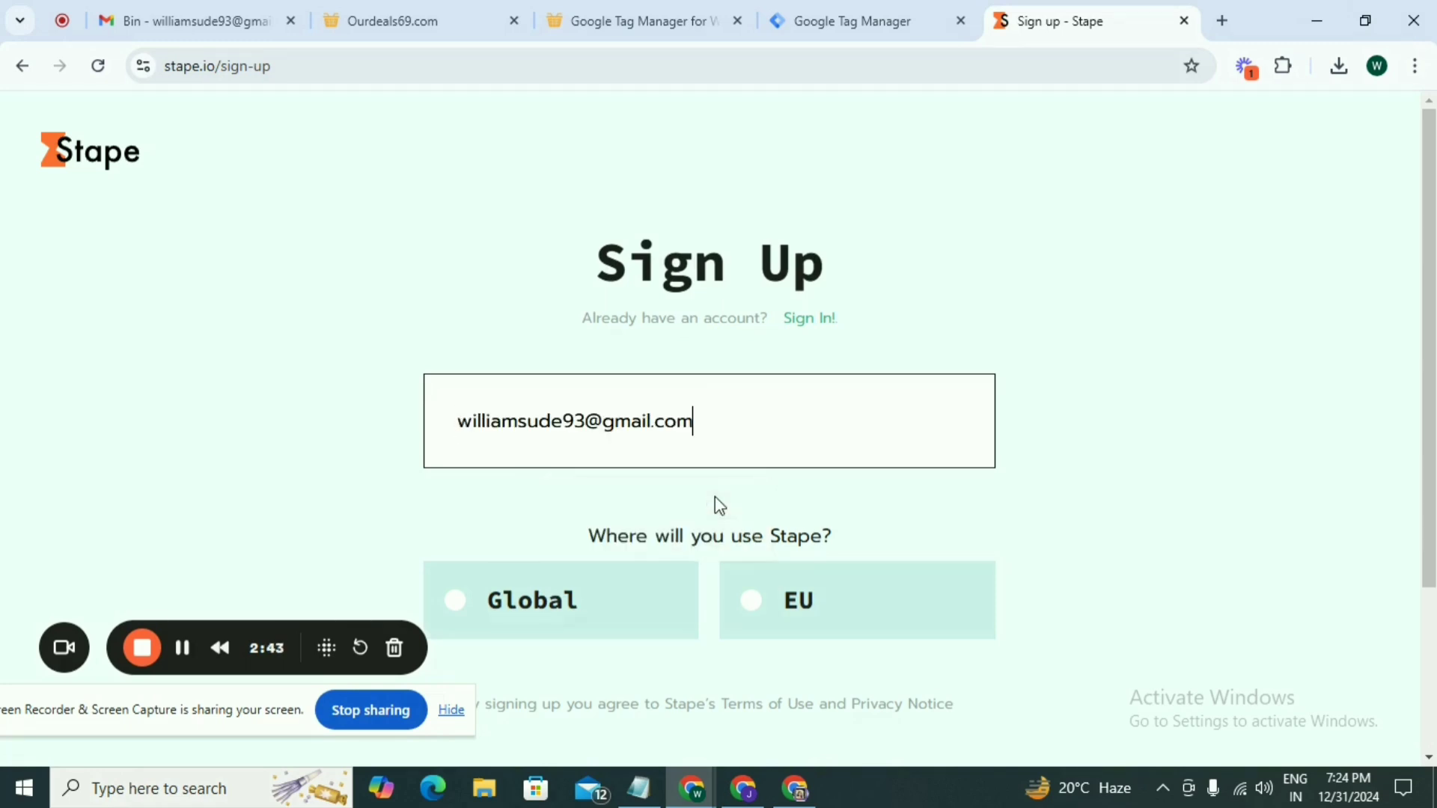
scroll(770, 455, down, 3)
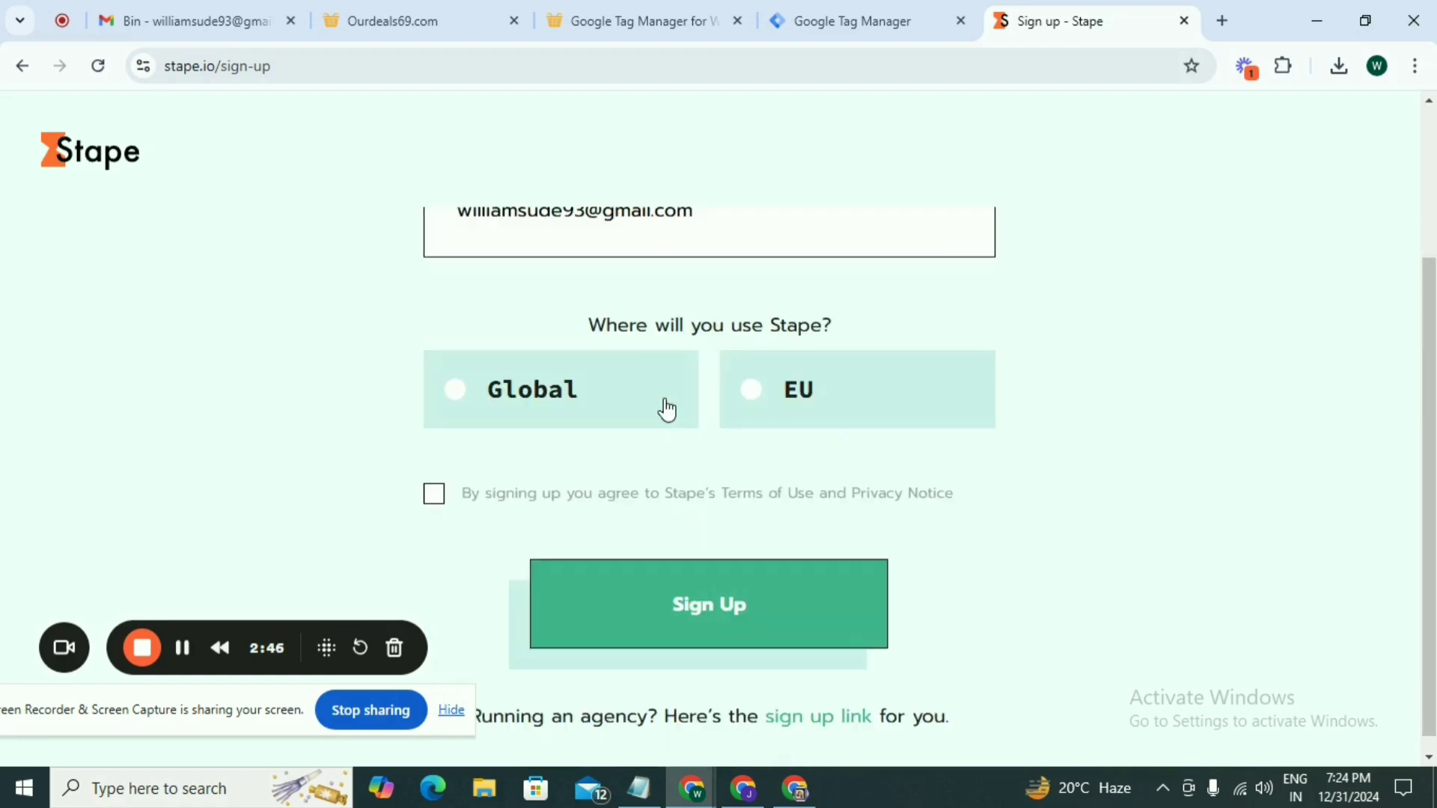
click(451, 396)
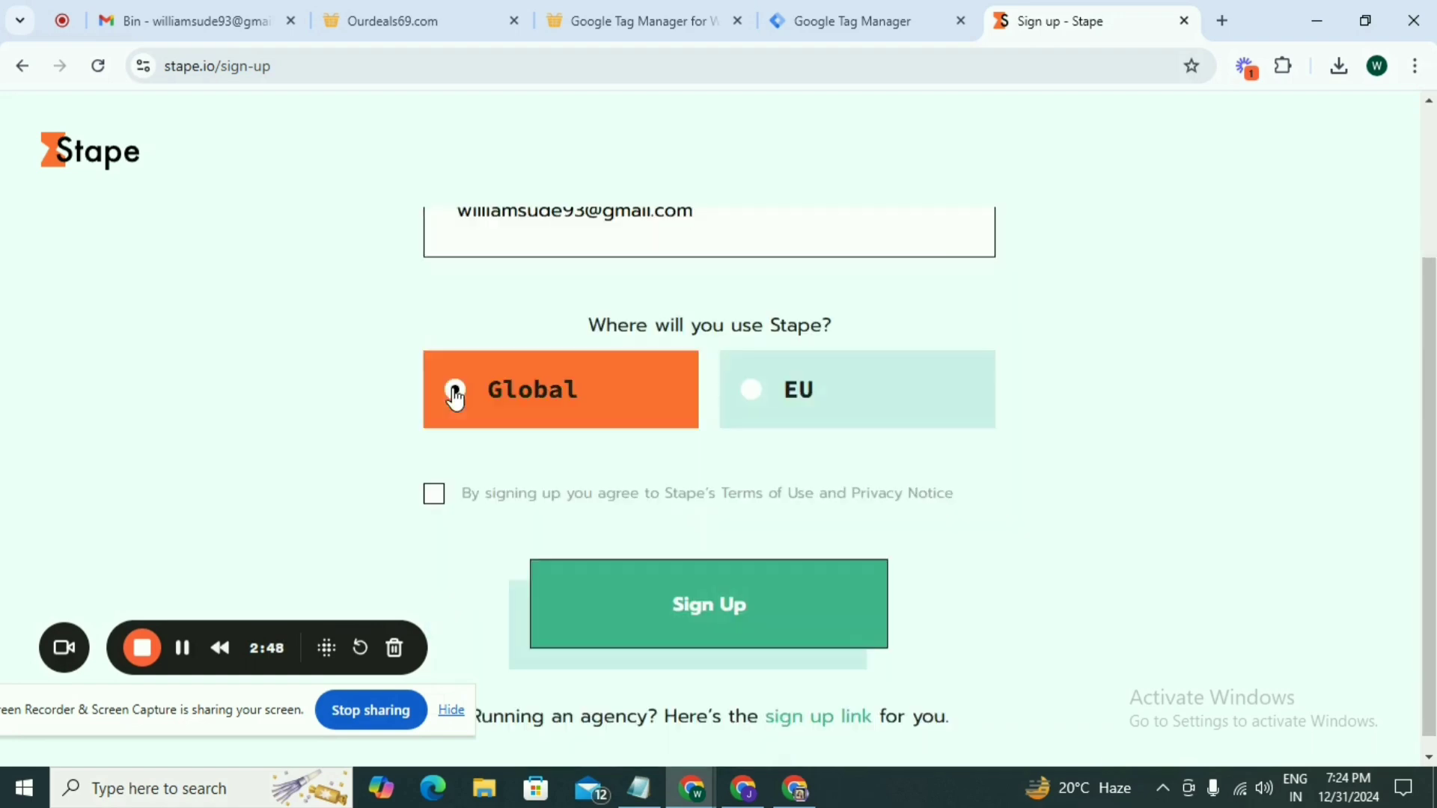
click(434, 494)
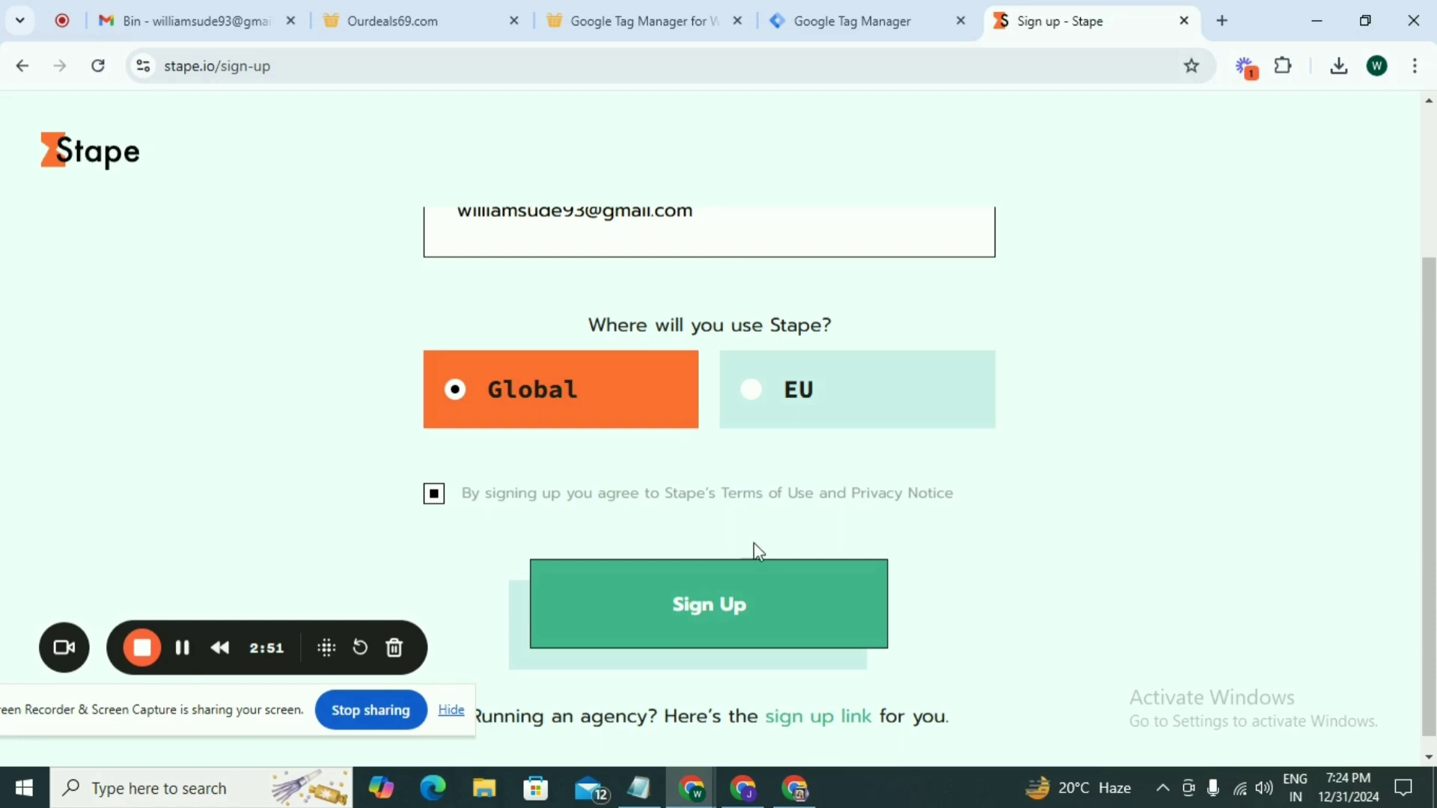
click(724, 606)
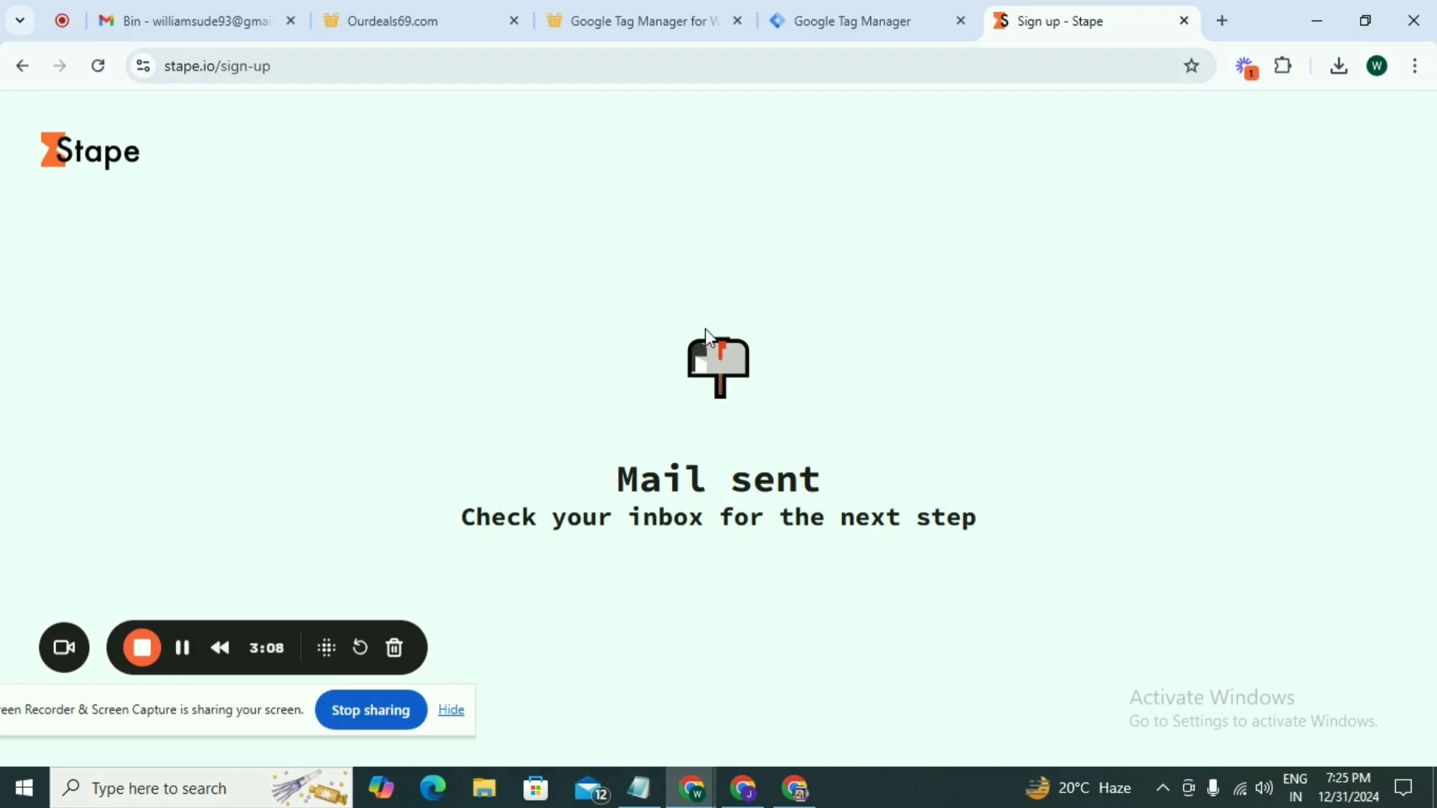
Switch to Gmail, open the Welcome message from Stape and follow its link for setting the account password.
click(222, 29)
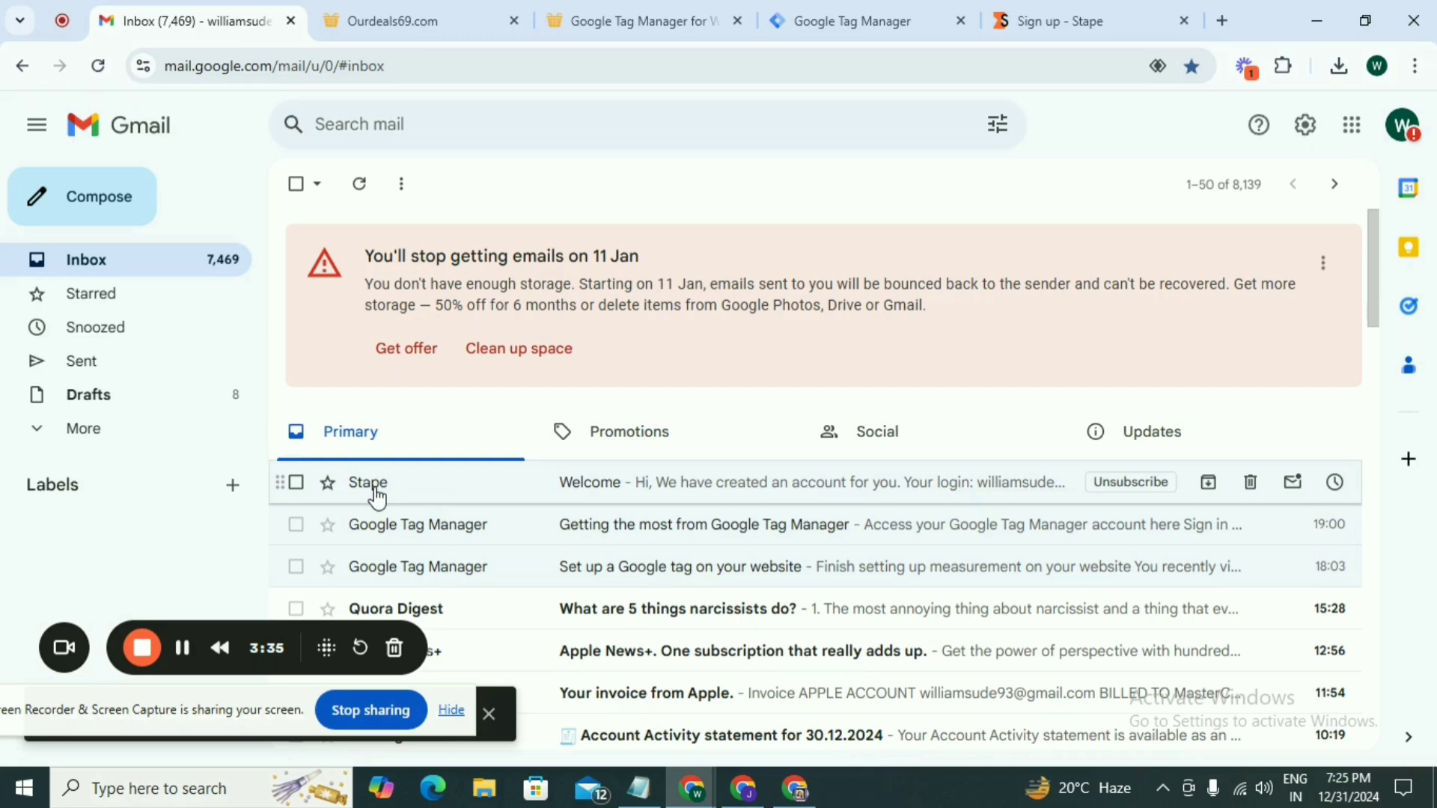
click(639, 493)
scroll(648, 483, down, 2)
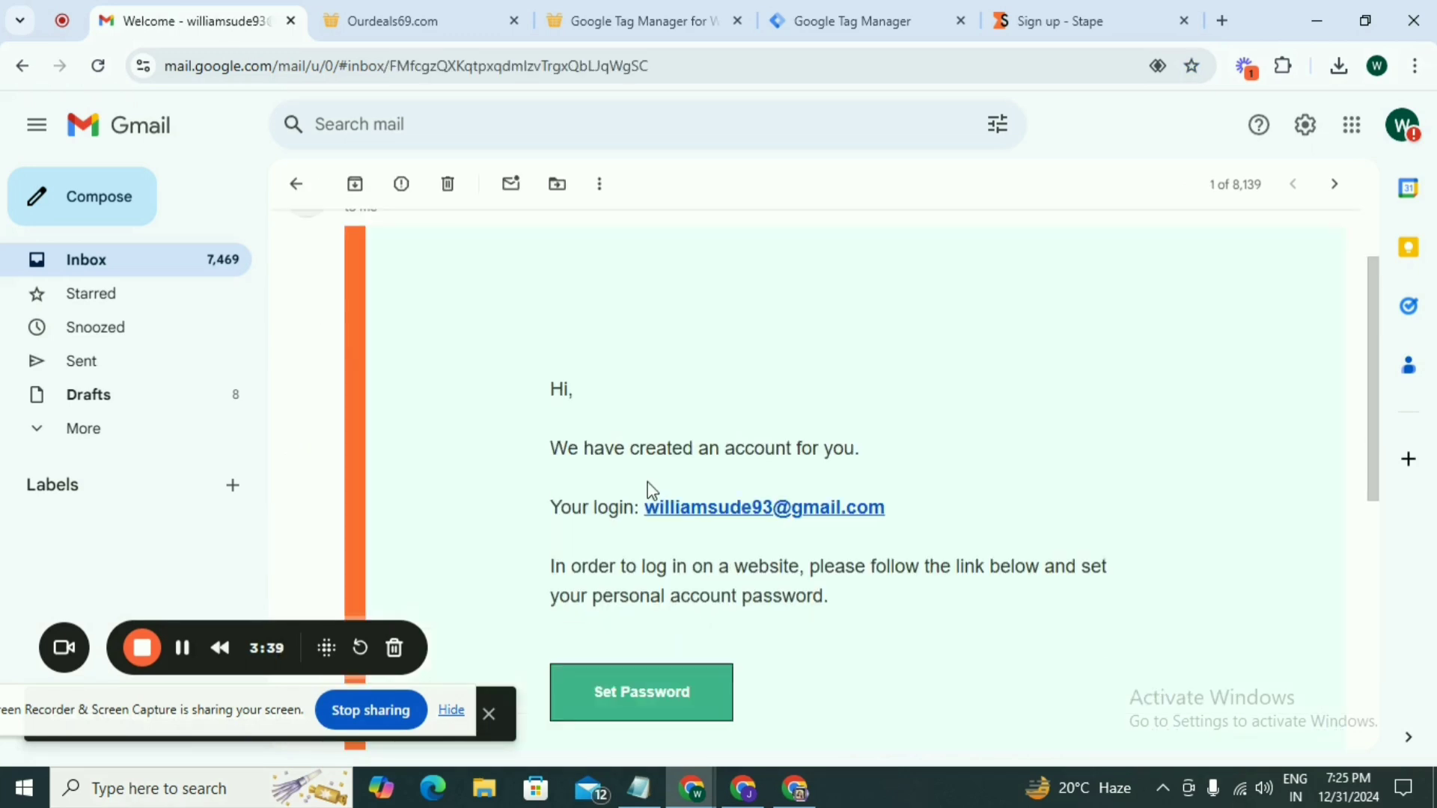
scroll(666, 517, down, 1)
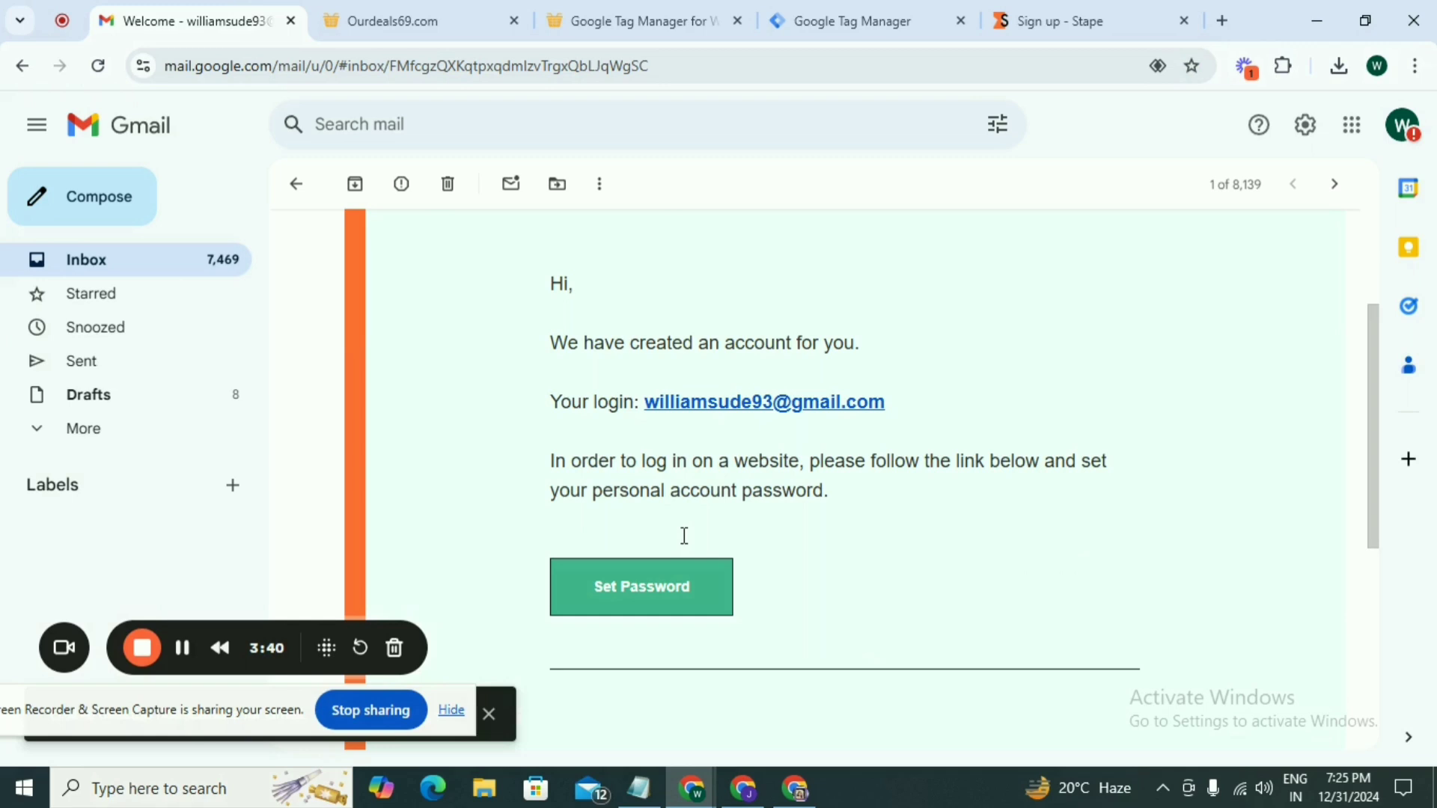
click(650, 604)
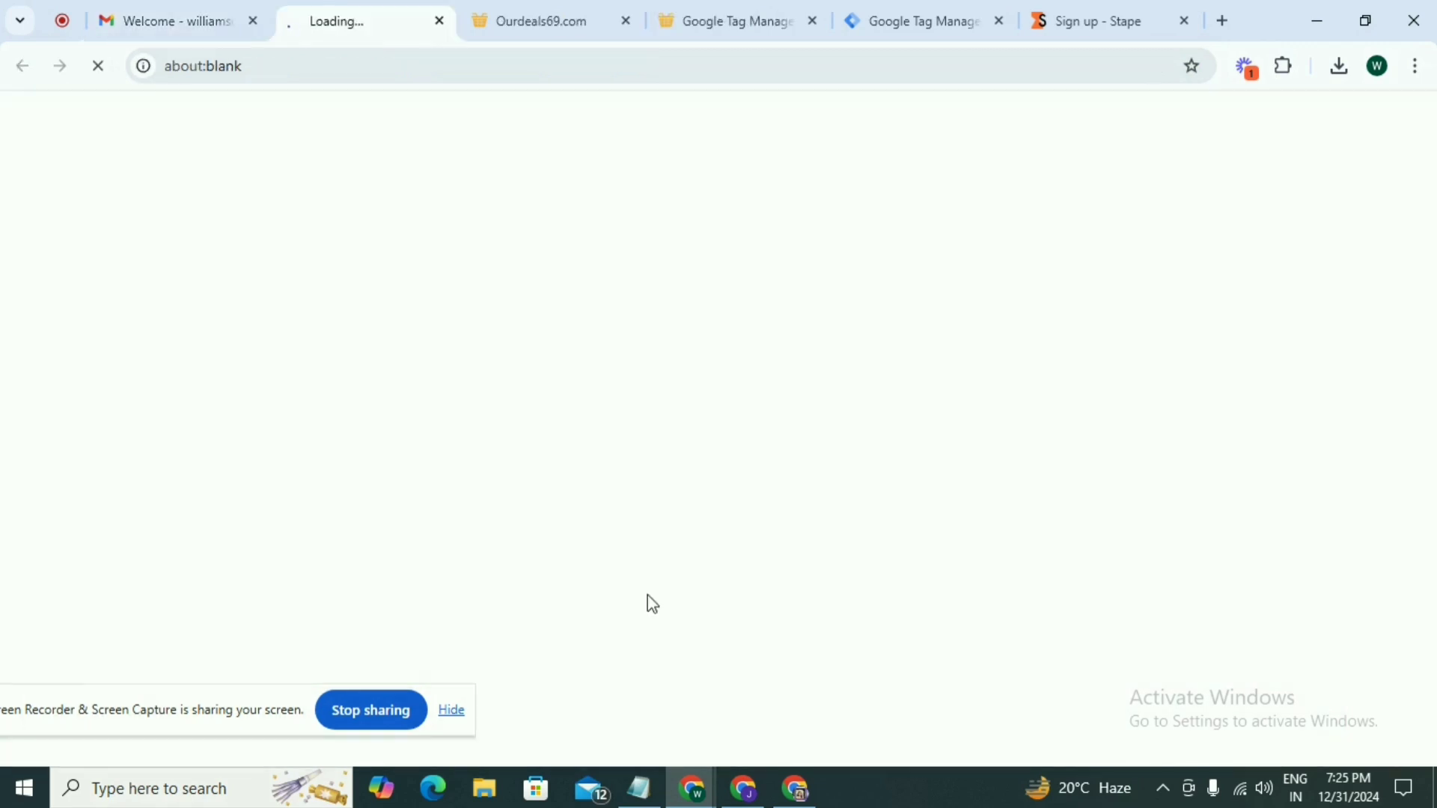
Enter and repeat the new Stape account password, opt in to marketing emails and save the password.
scroll(656, 603, down, 1)
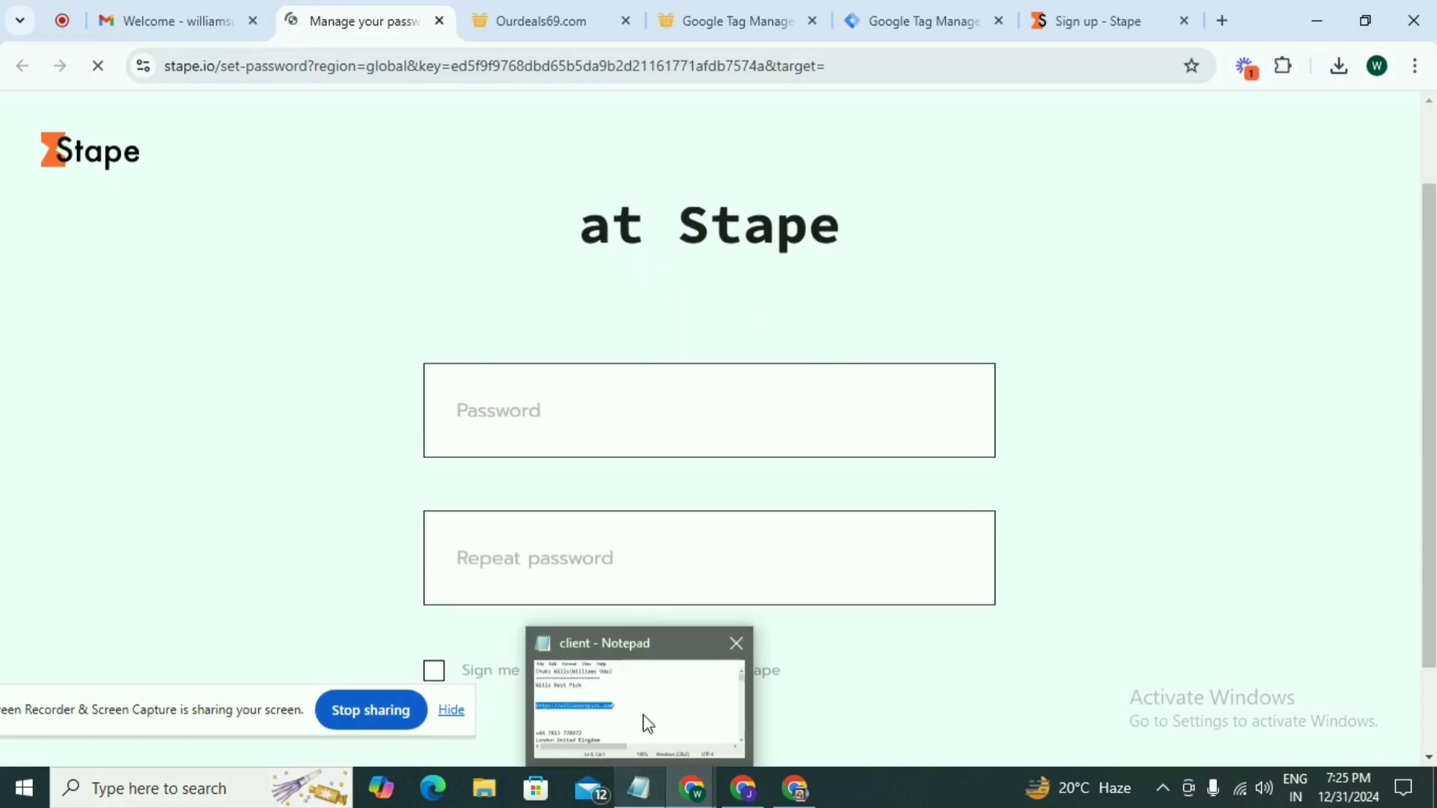
click(514, 564)
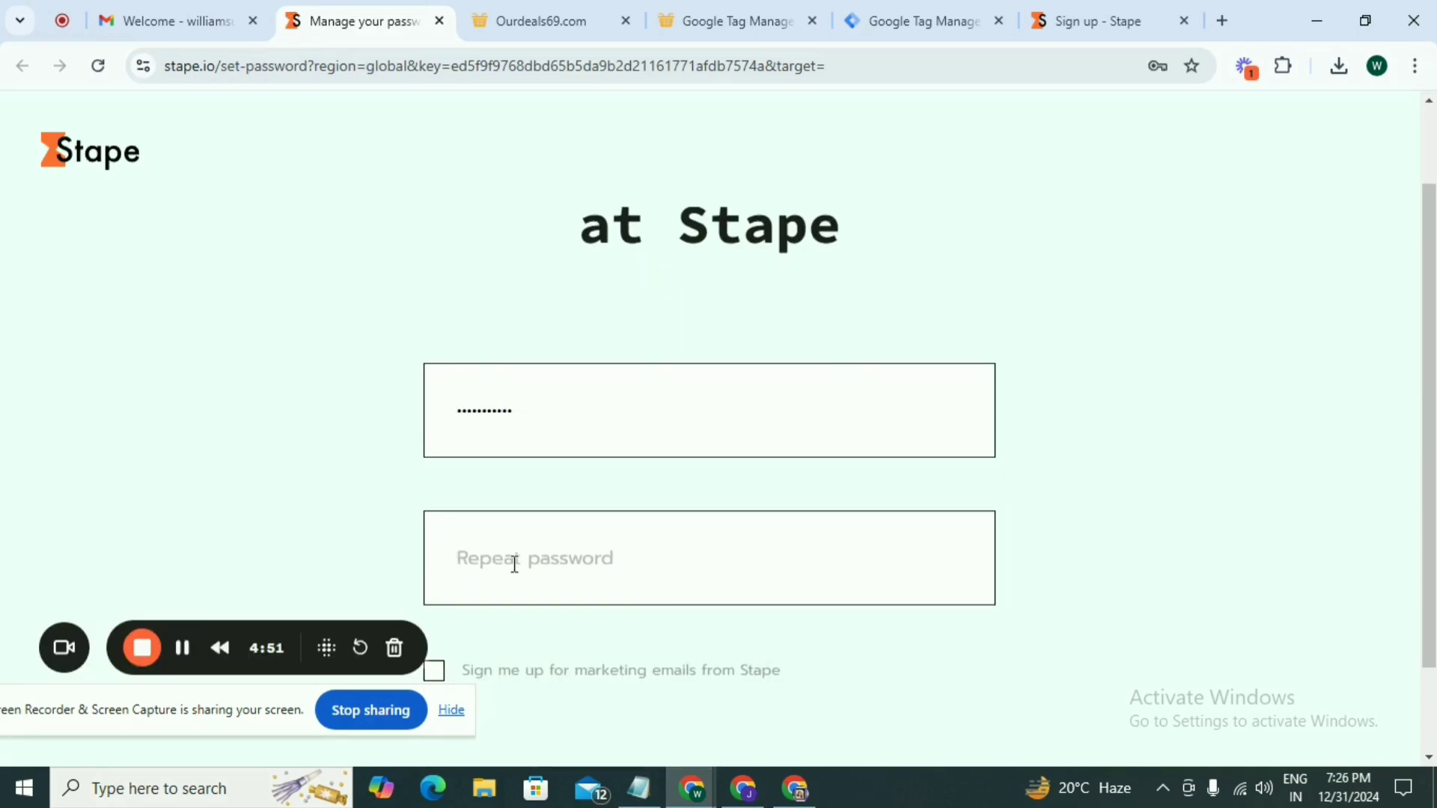
key(ctrl+v)
scroll(516, 576, down, 1)
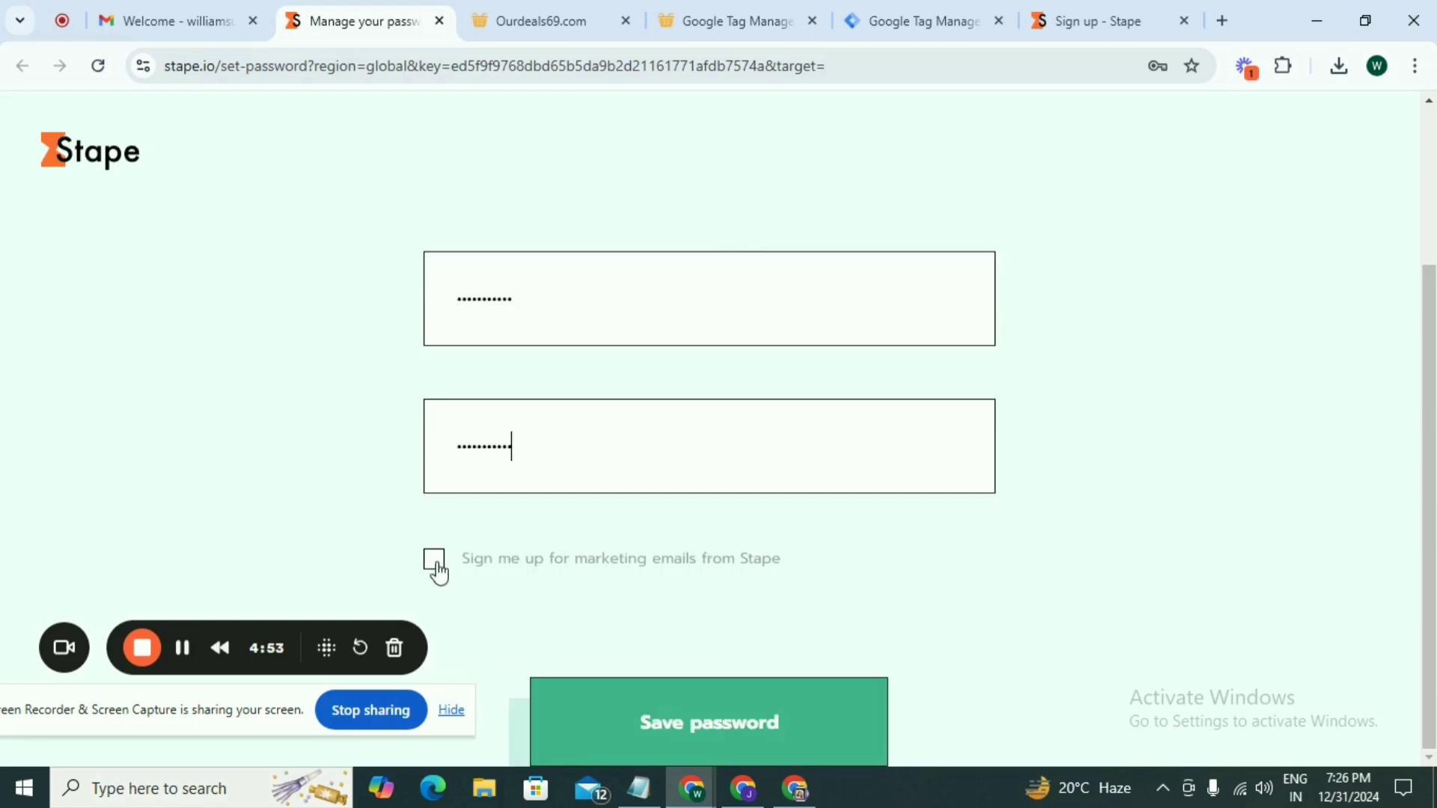
click(442, 570)
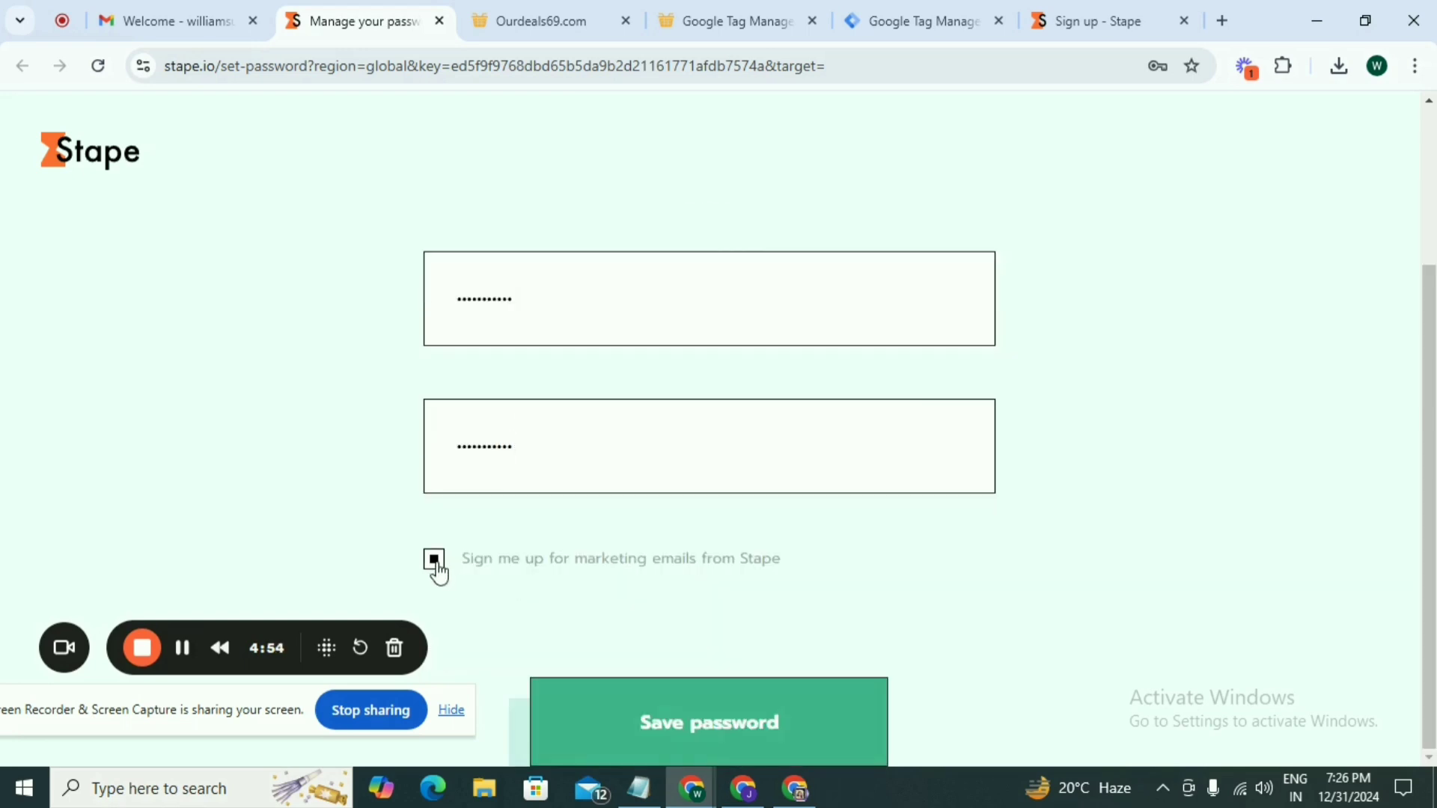
click(718, 733)
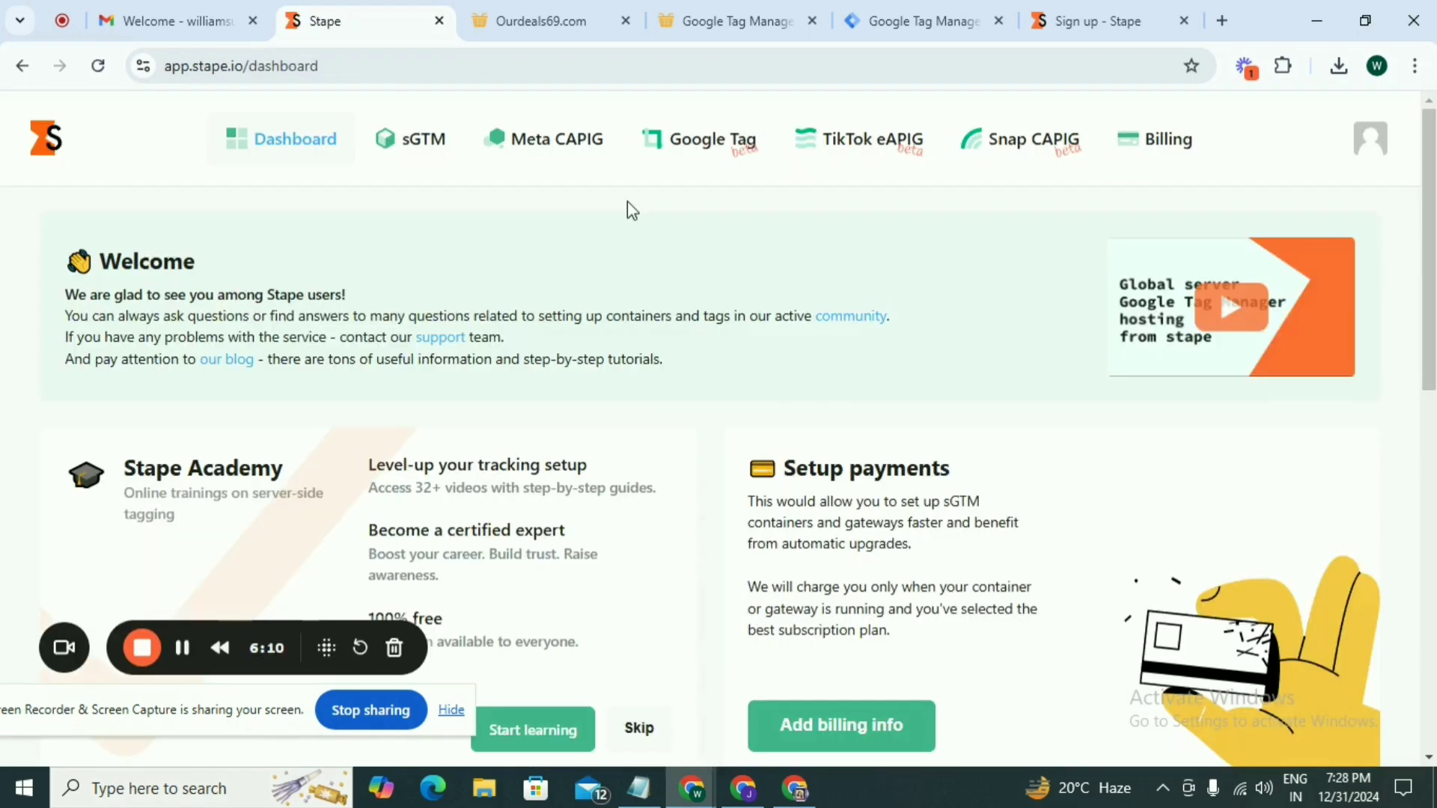
Start a new sGTM container from the Stape dashboard and name it Wills Best Pick, using the client notes in Notepad.
scroll(629, 208, down, 3)
scroll(628, 202, down, 6)
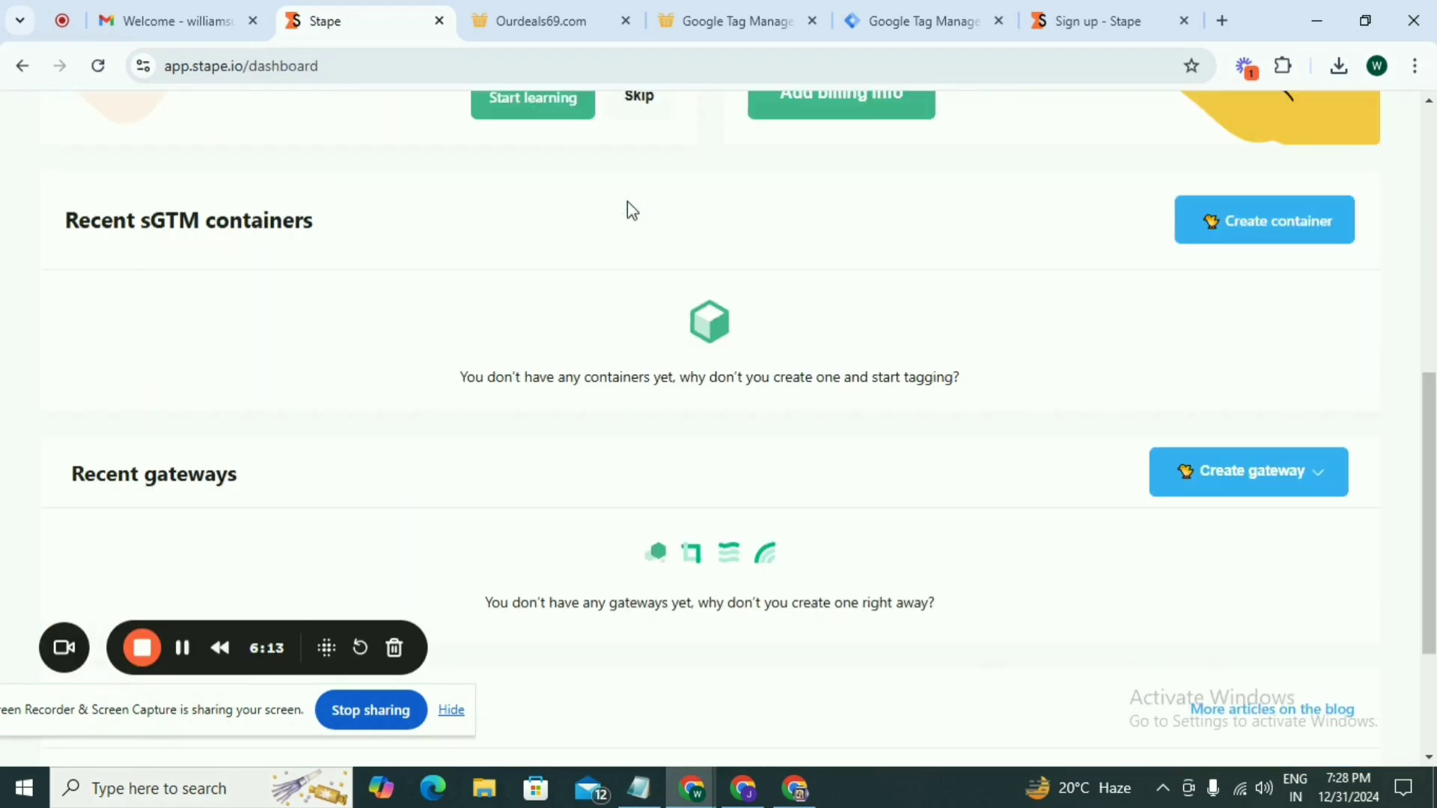
click(1274, 238)
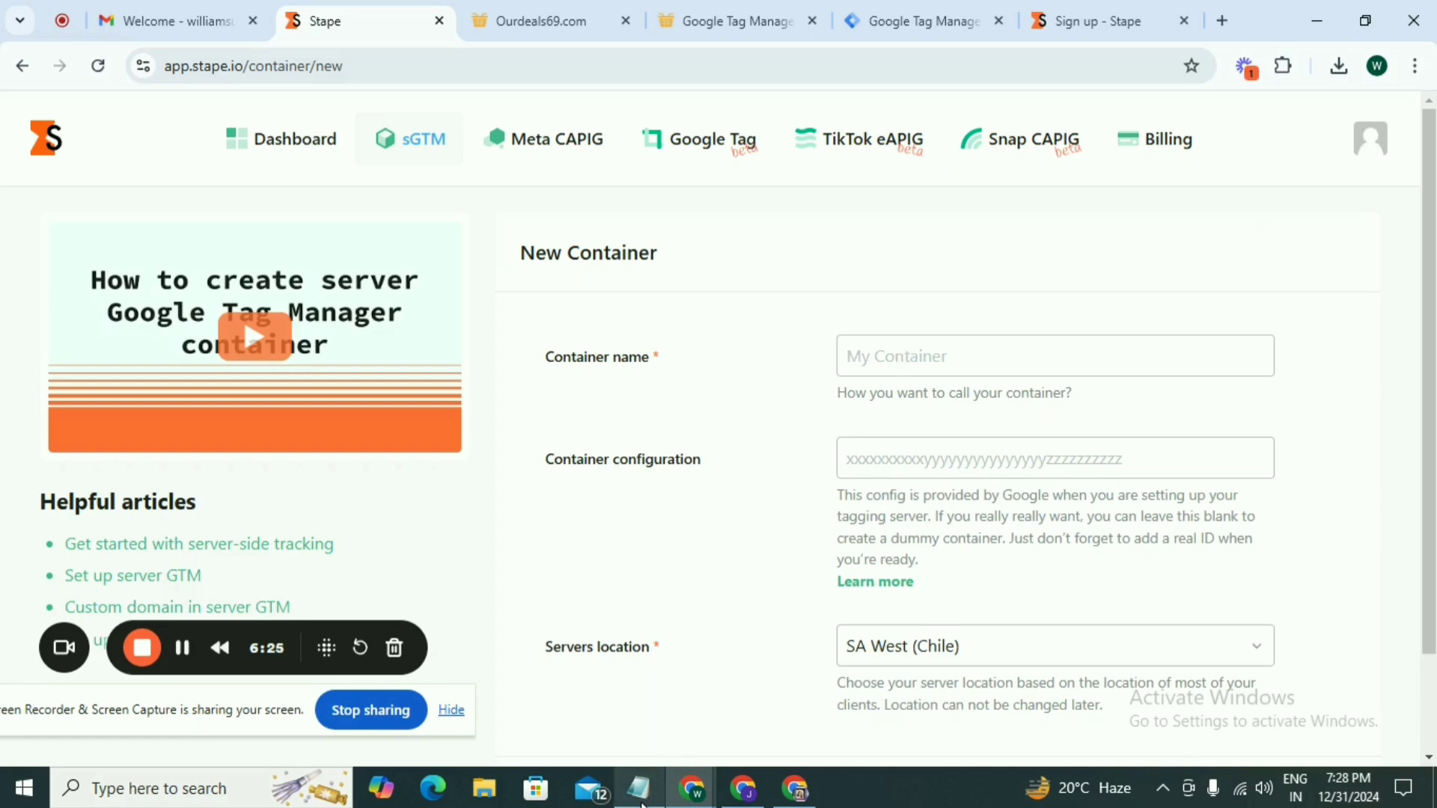
mouse_move(642, 800)
click(639, 737)
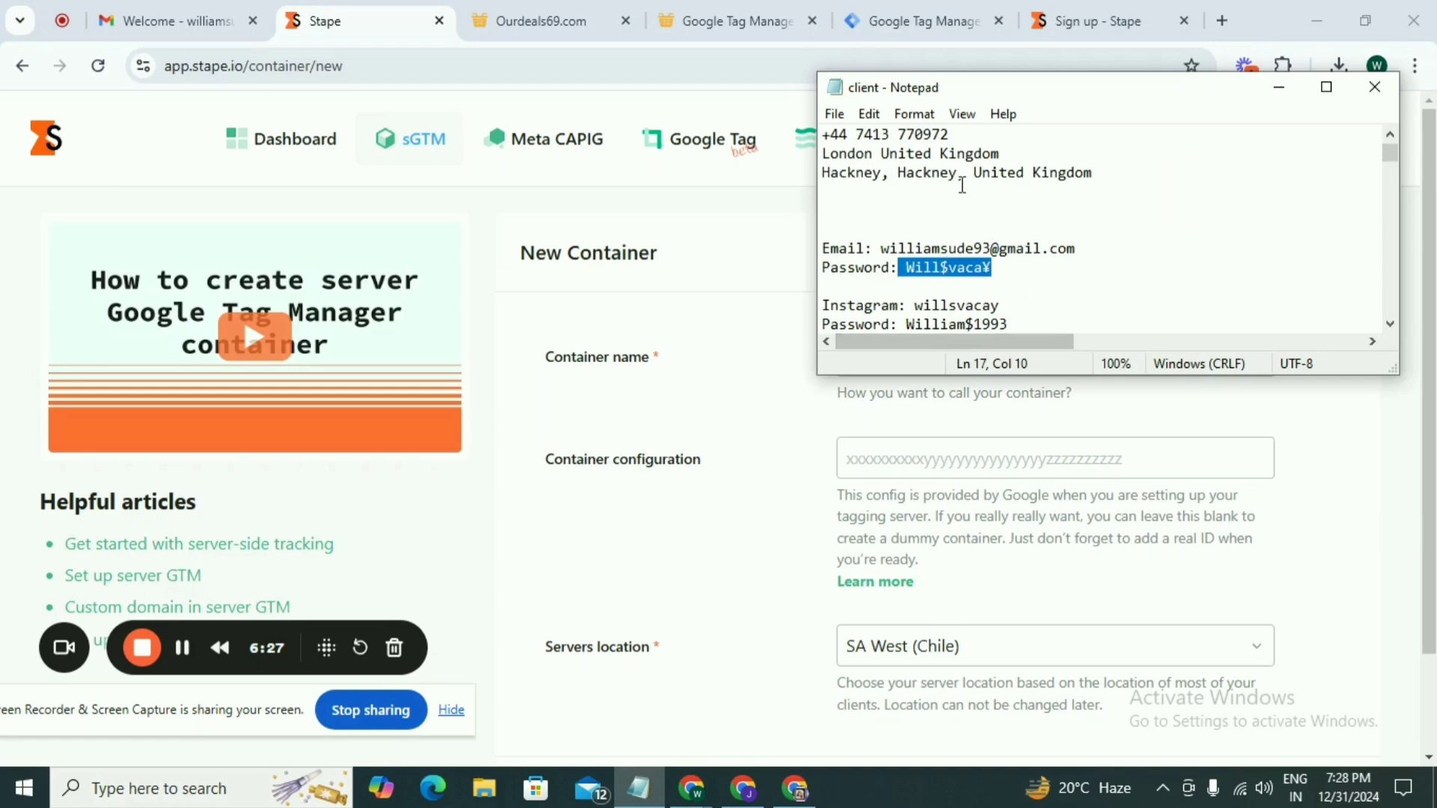
text(Wills Best Pick)
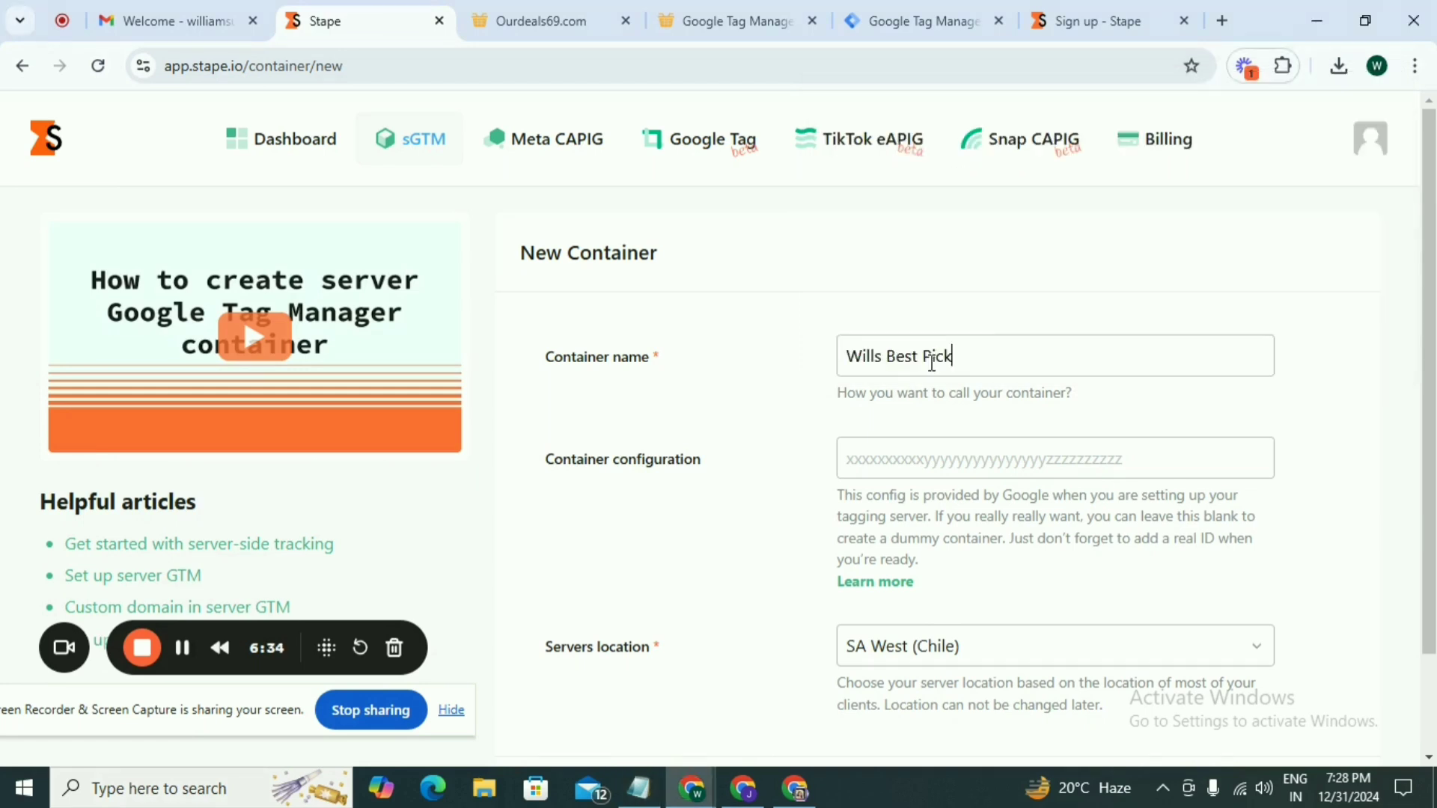
Switch to Google Tag Manager and copy the server container's Container Config string for manual provisioning.
click(897, 464)
click(906, 27)
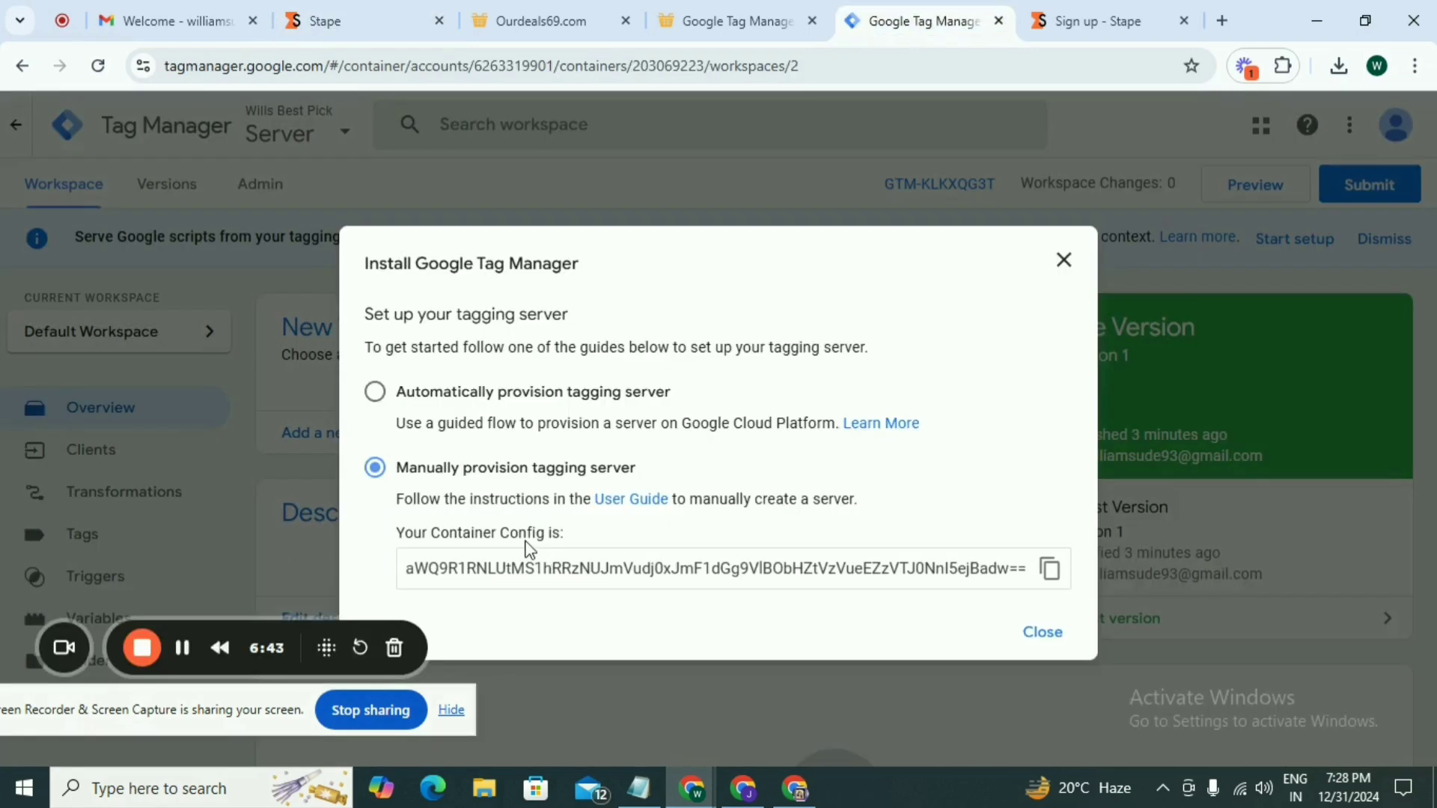
click(1055, 584)
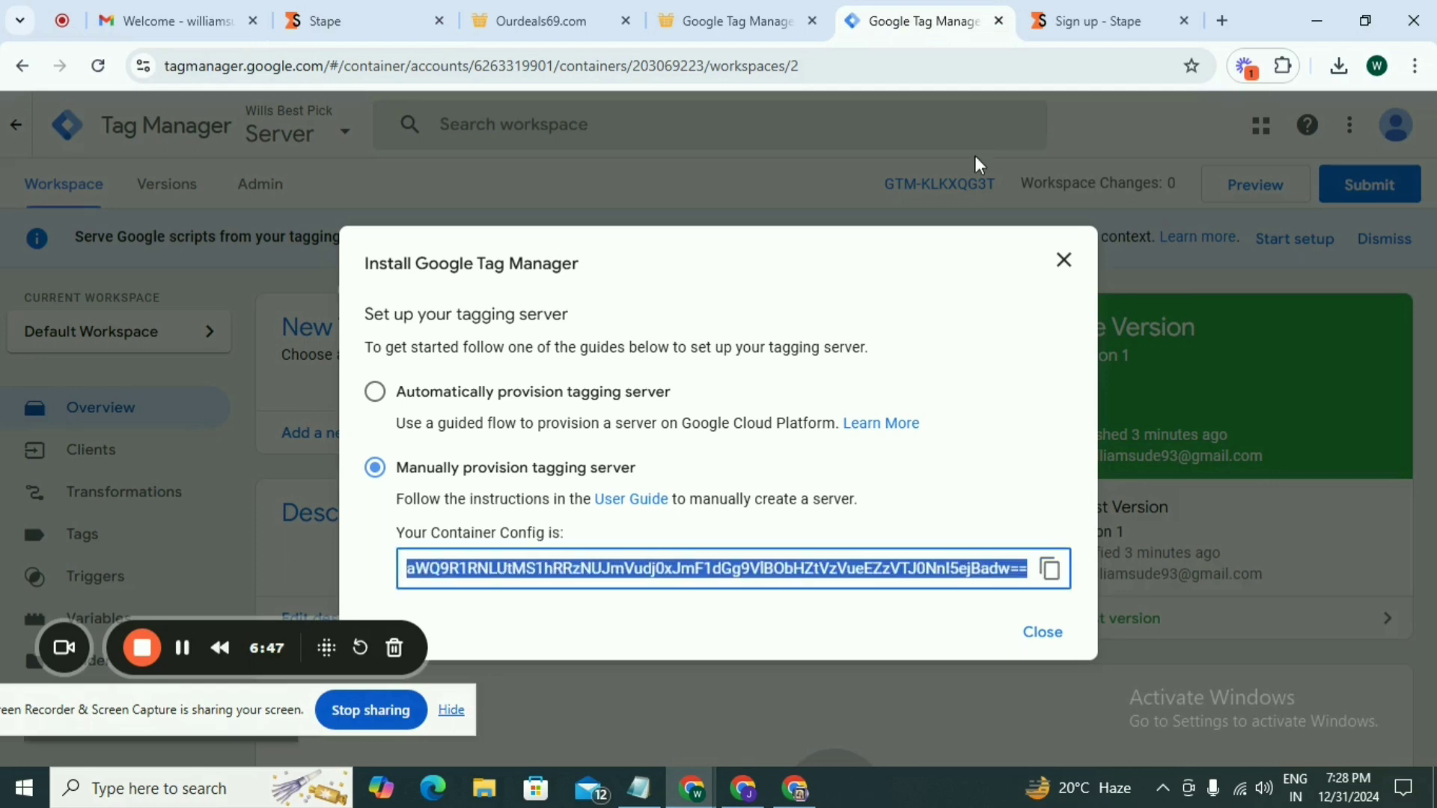
Close the leftover Stape sign-up page and paste the copied config string into the new Stape container's Container configuration.
click(1092, 24)
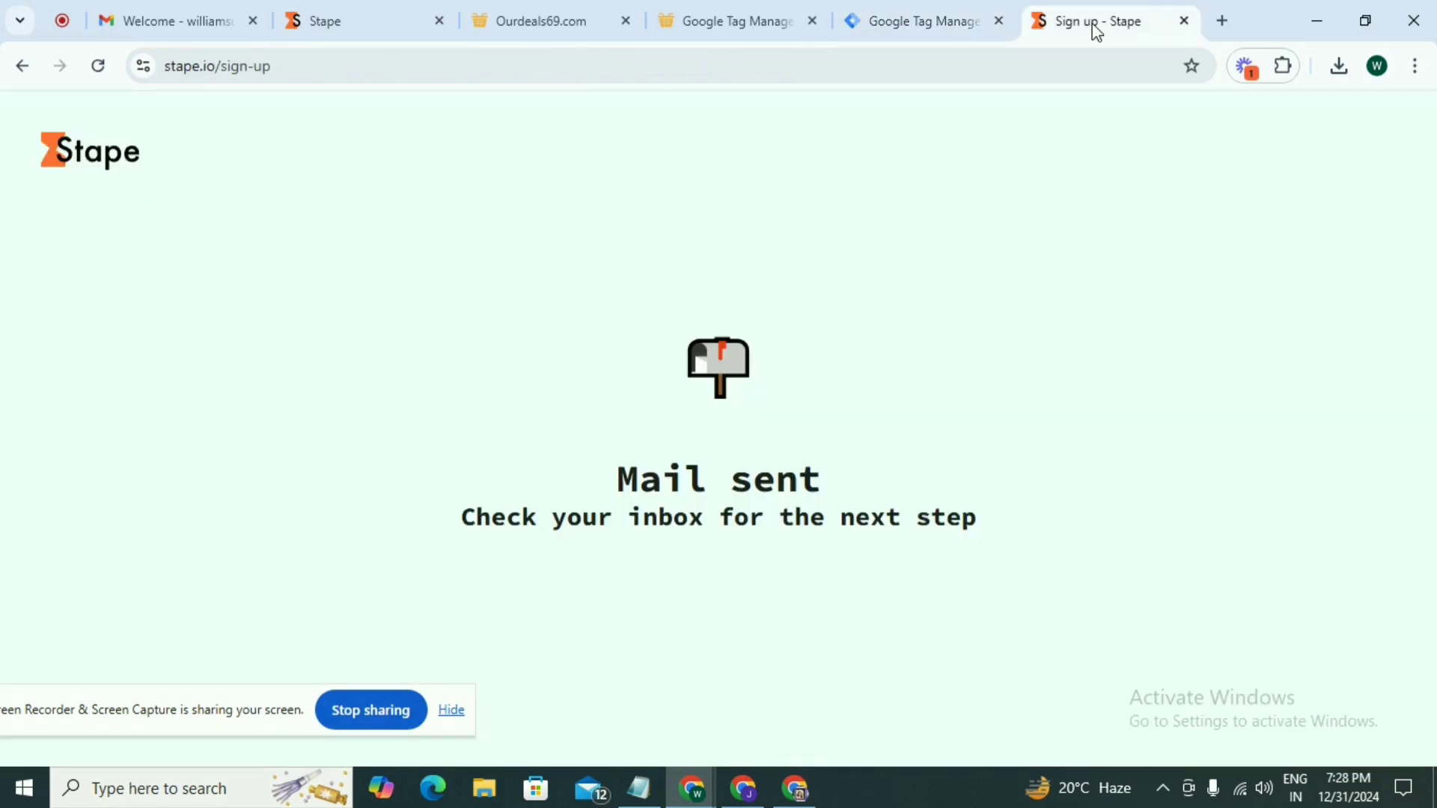
click(1186, 24)
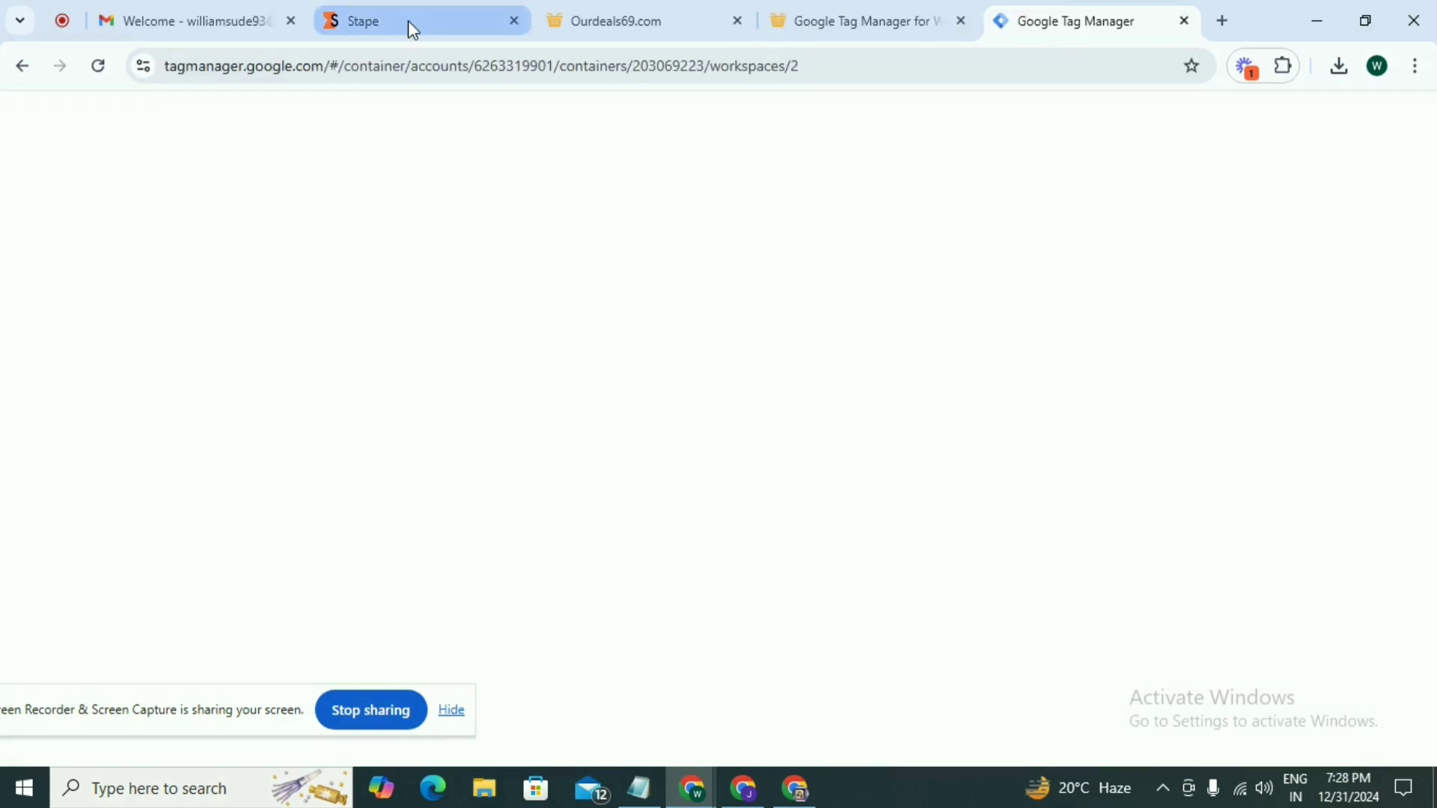
click(412, 26)
click(896, 466)
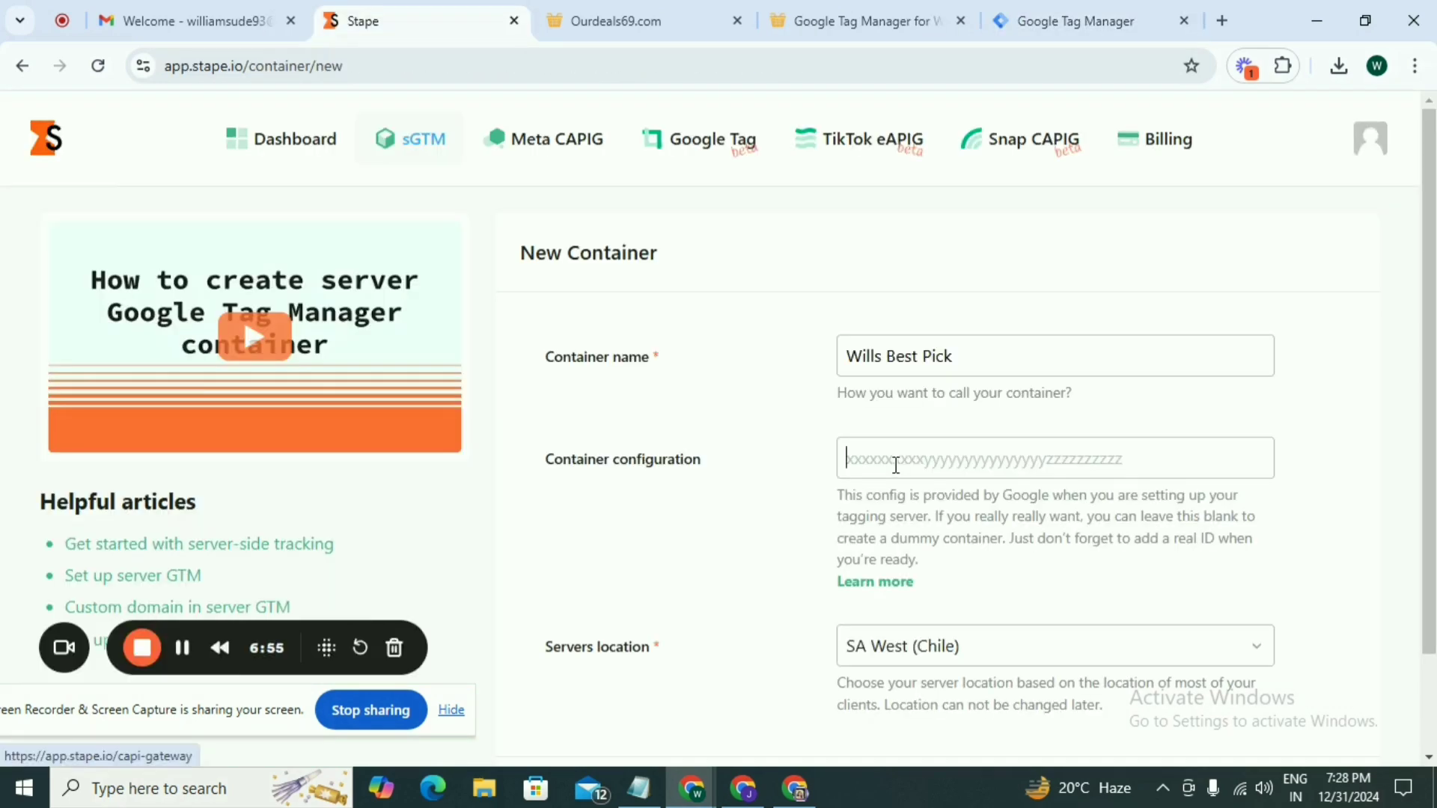
key(ctrl+v)
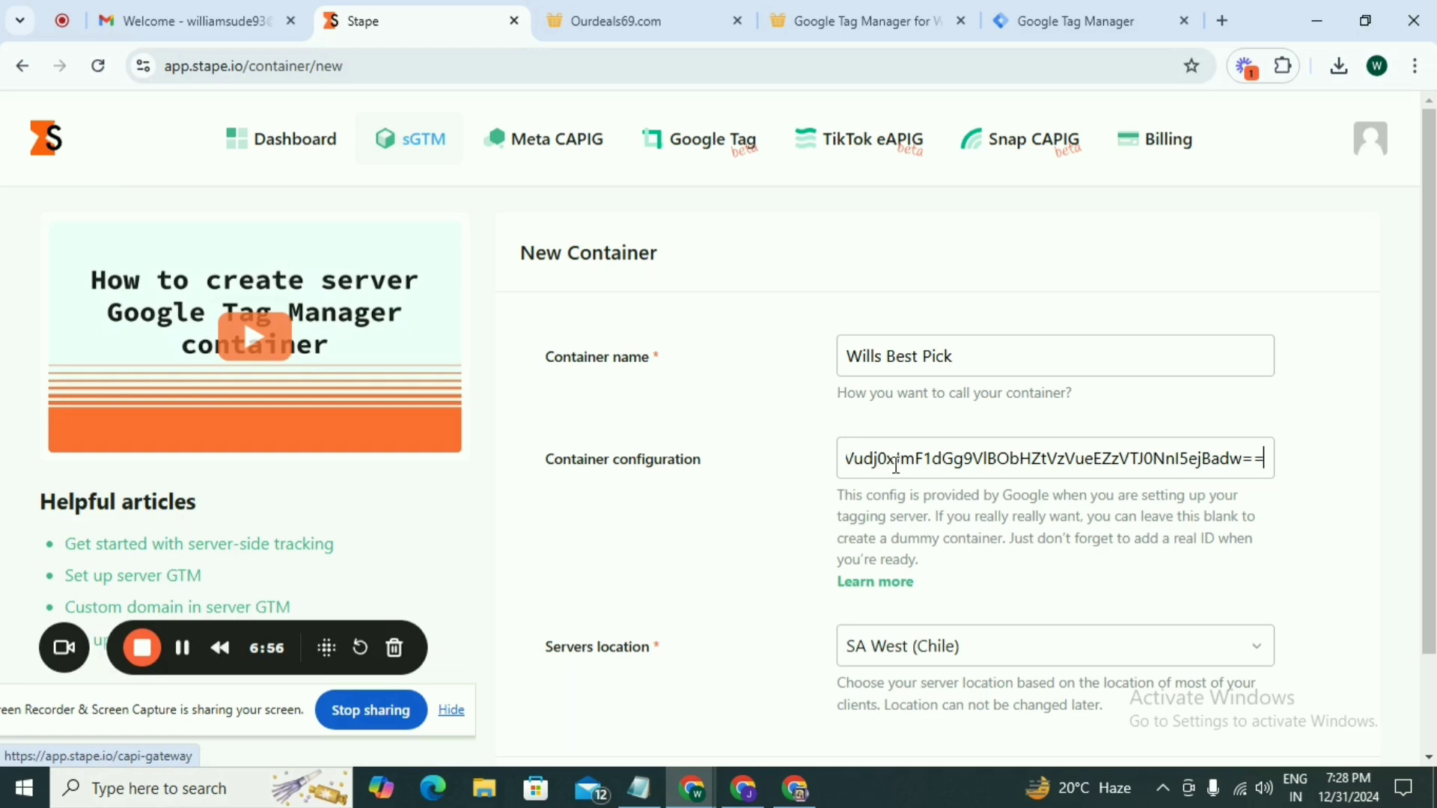
scroll(588, 588, down, 2)
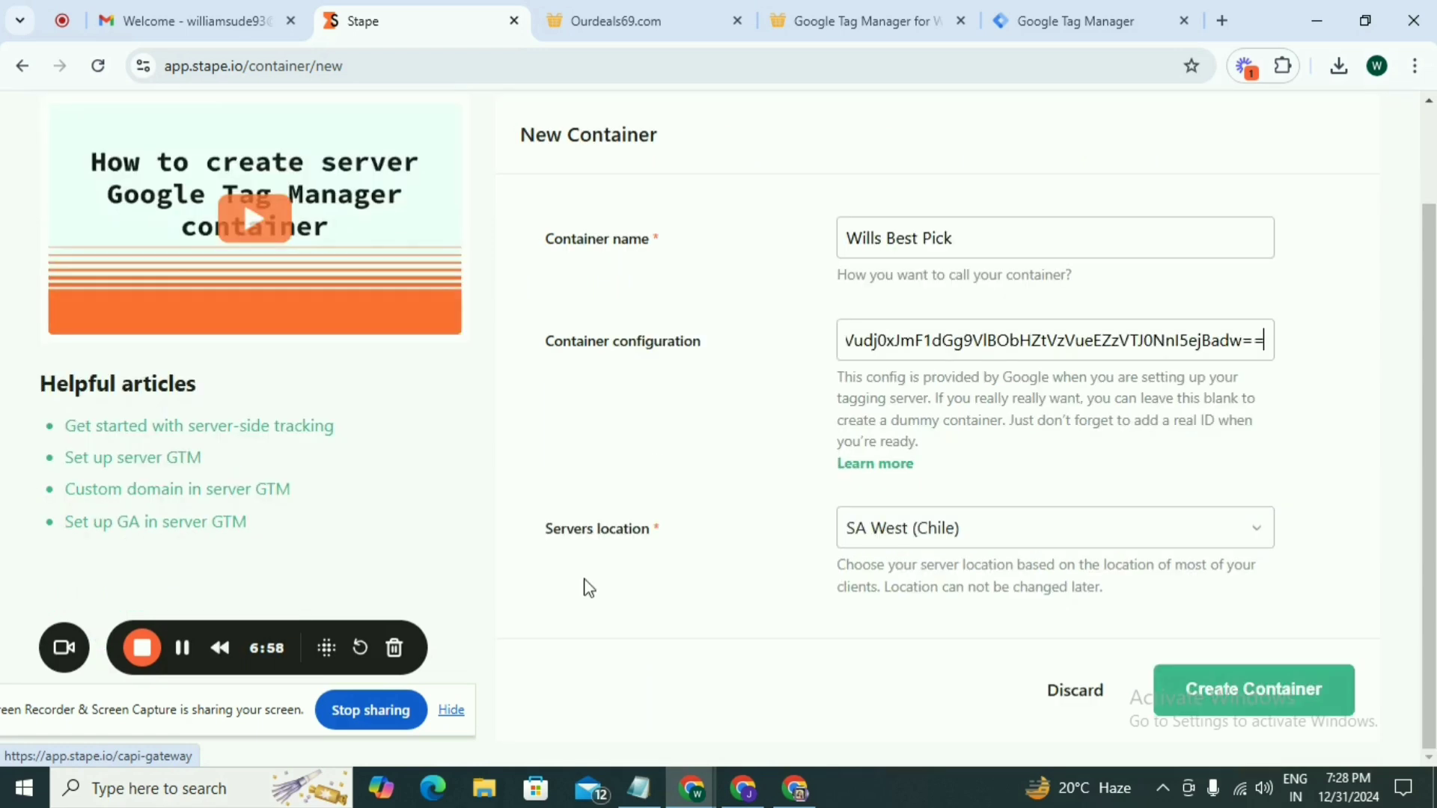
key(Home)
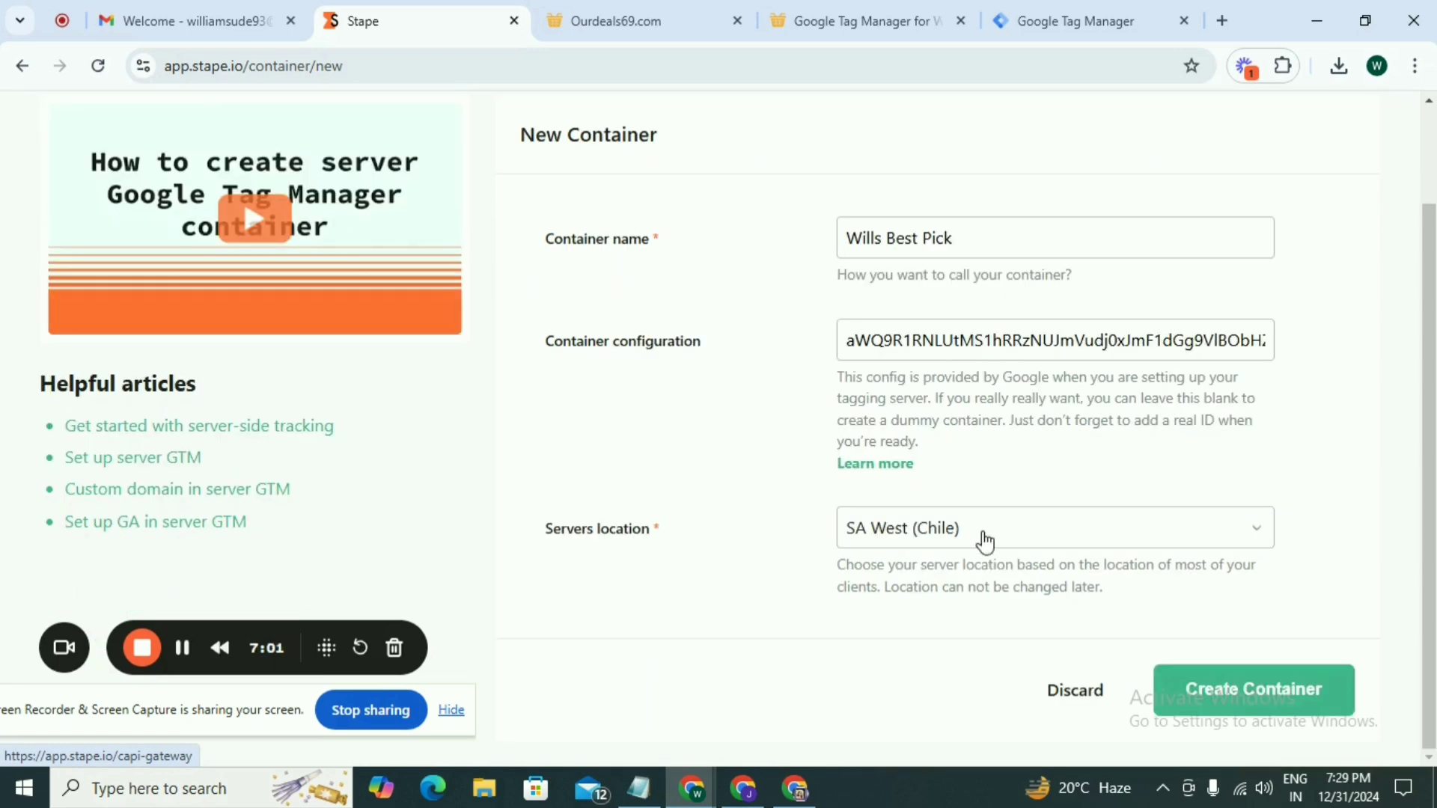
Set the servers location to US Center (Iowa) and create the container.
click(984, 540)
scroll(980, 593, down, 3)
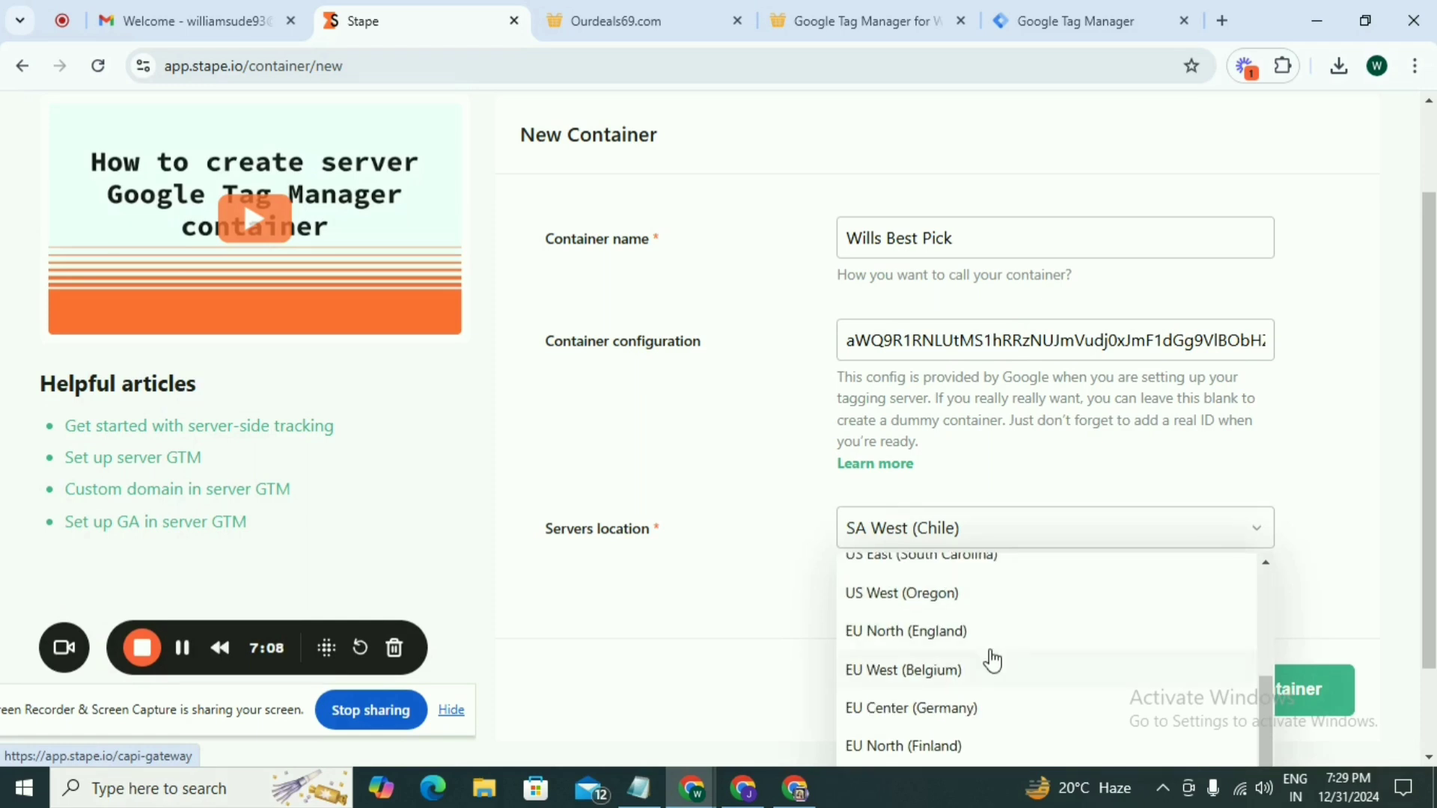
scroll(994, 731, down, 3)
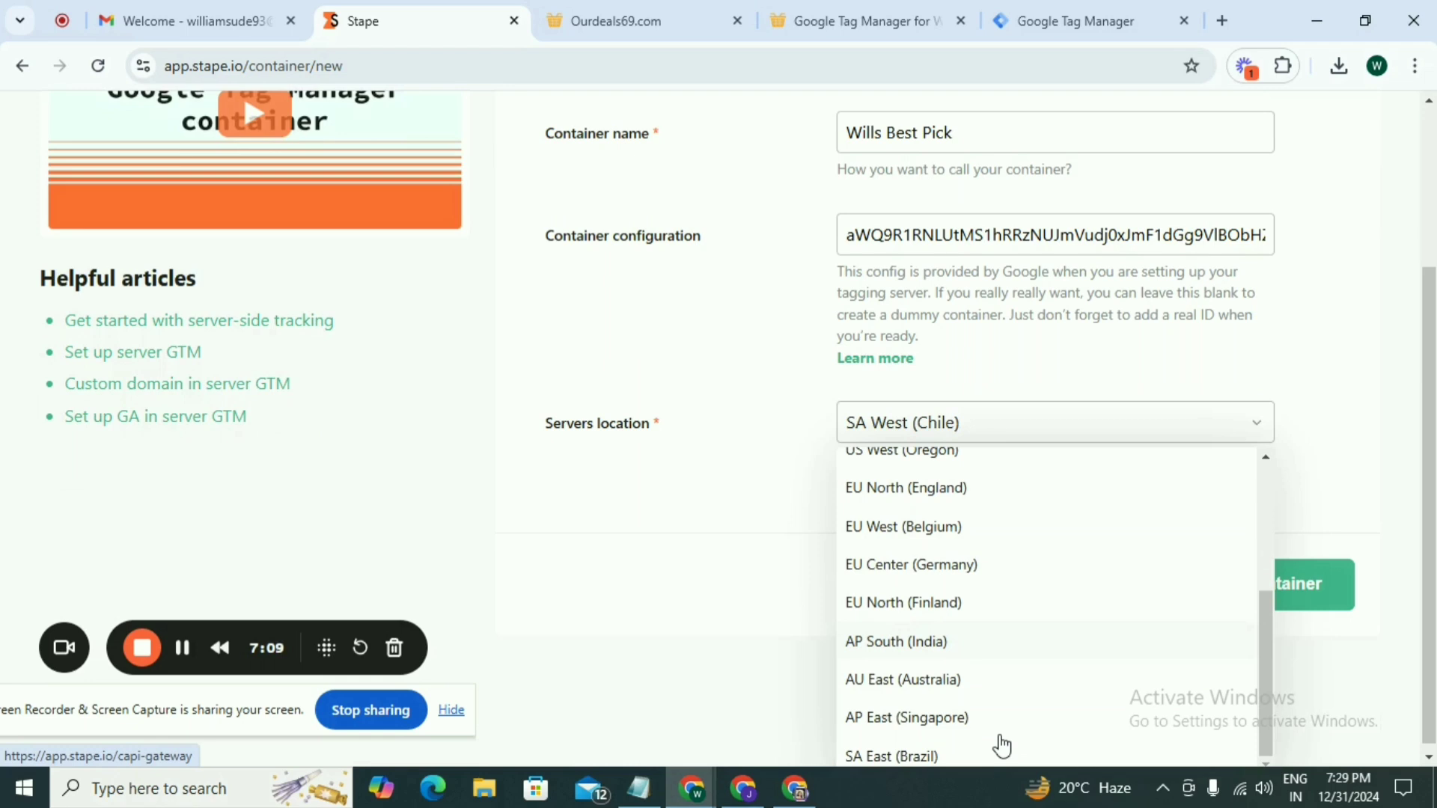
scroll(1002, 744, down, 1)
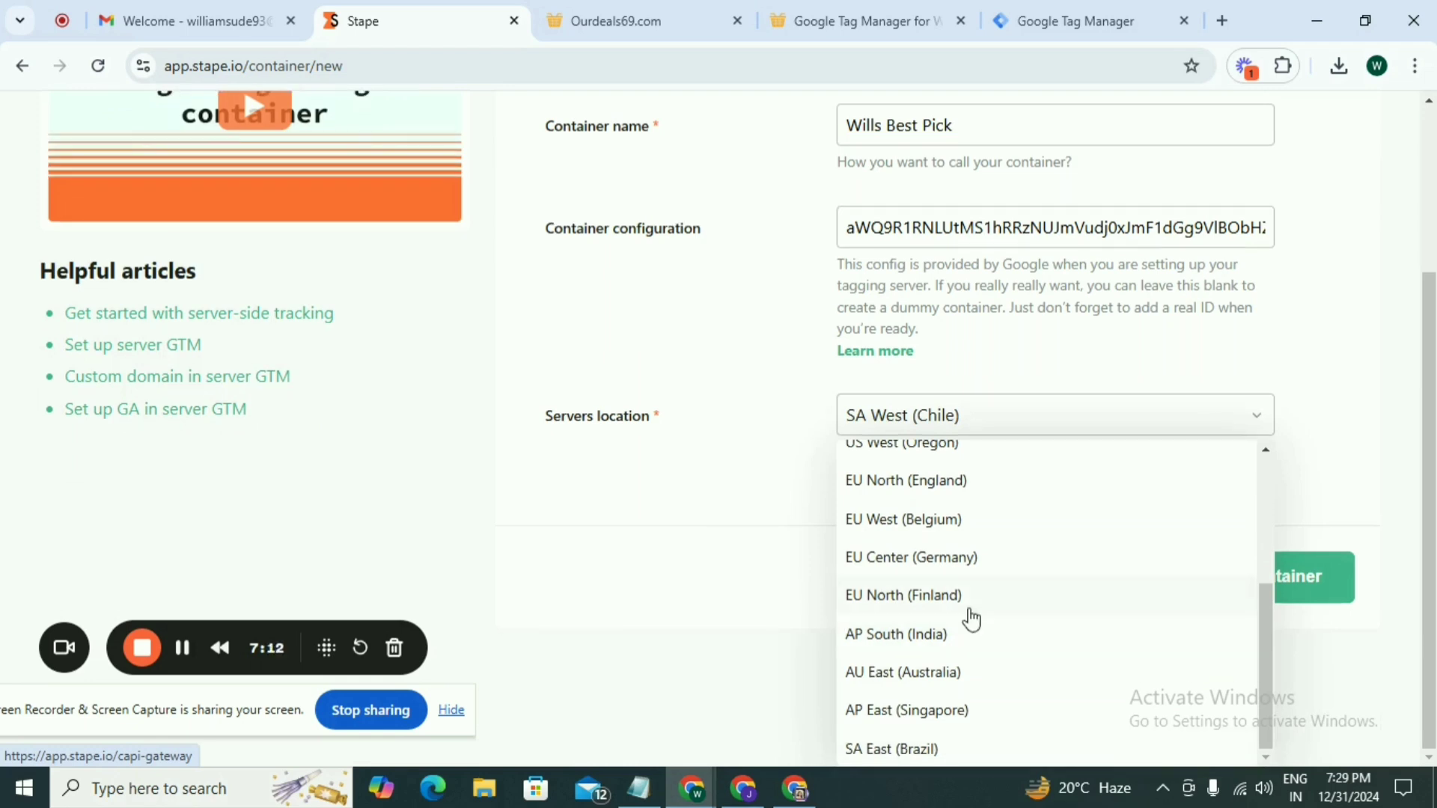
scroll(968, 616, up, 1)
scroll(976, 576, up, 2)
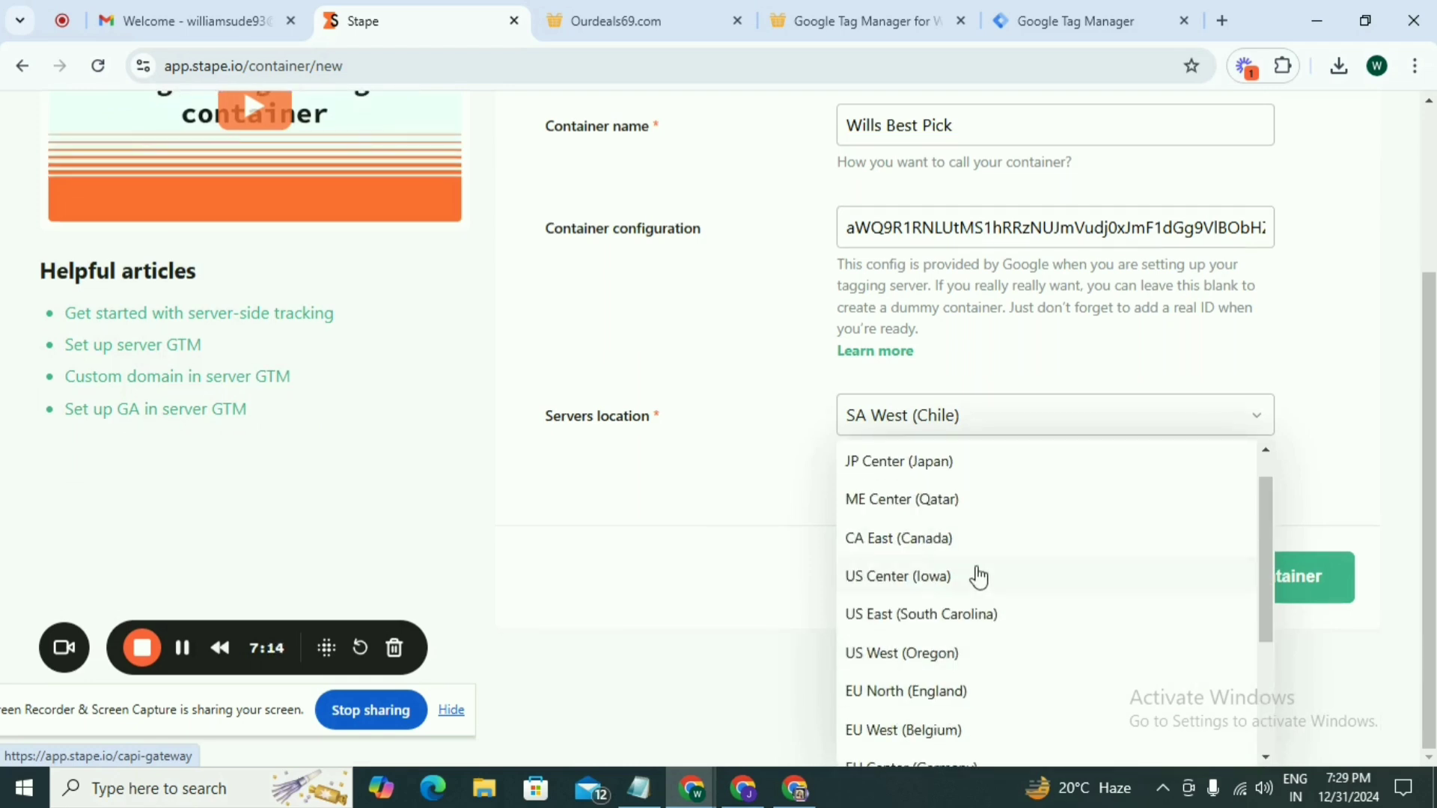
click(978, 577)
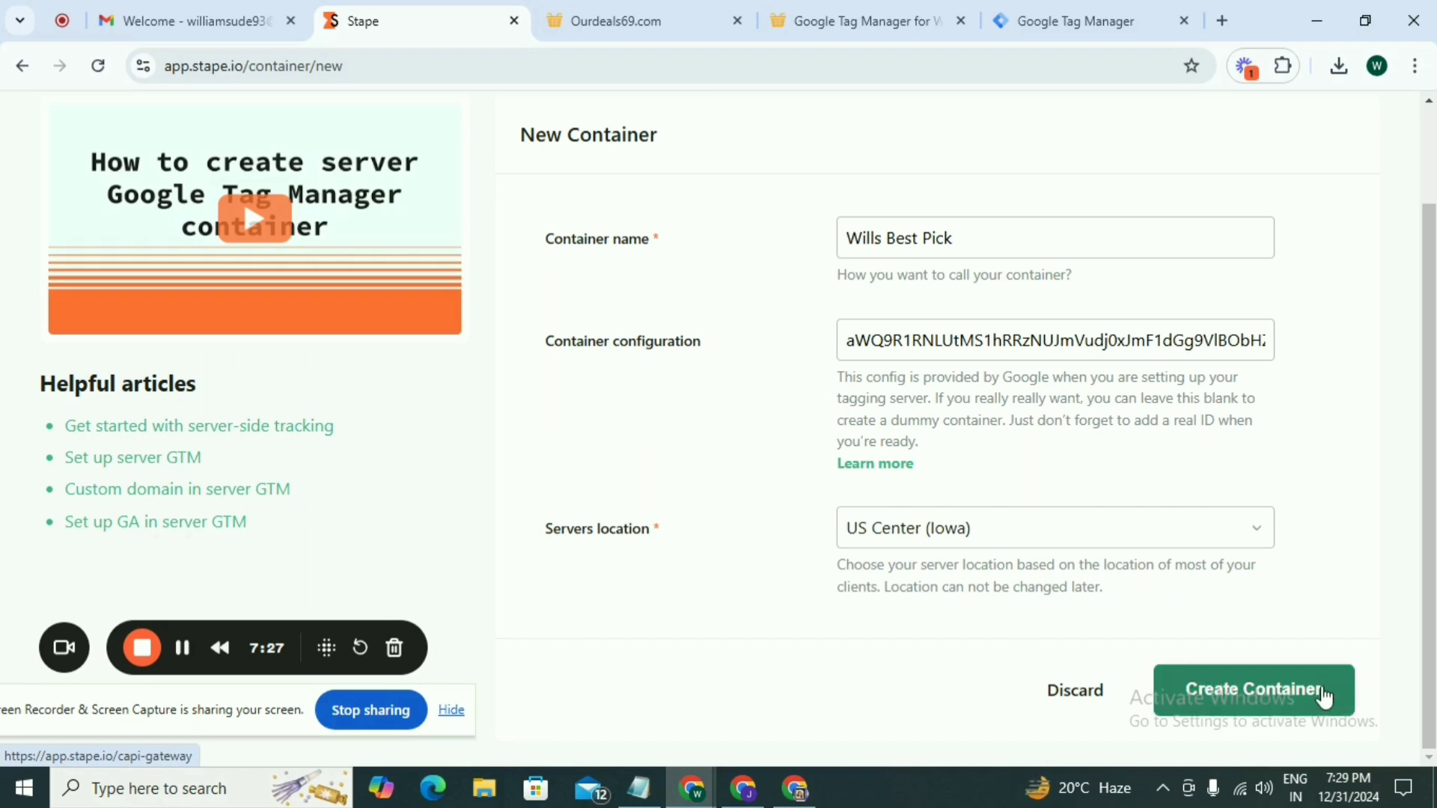
click(1325, 699)
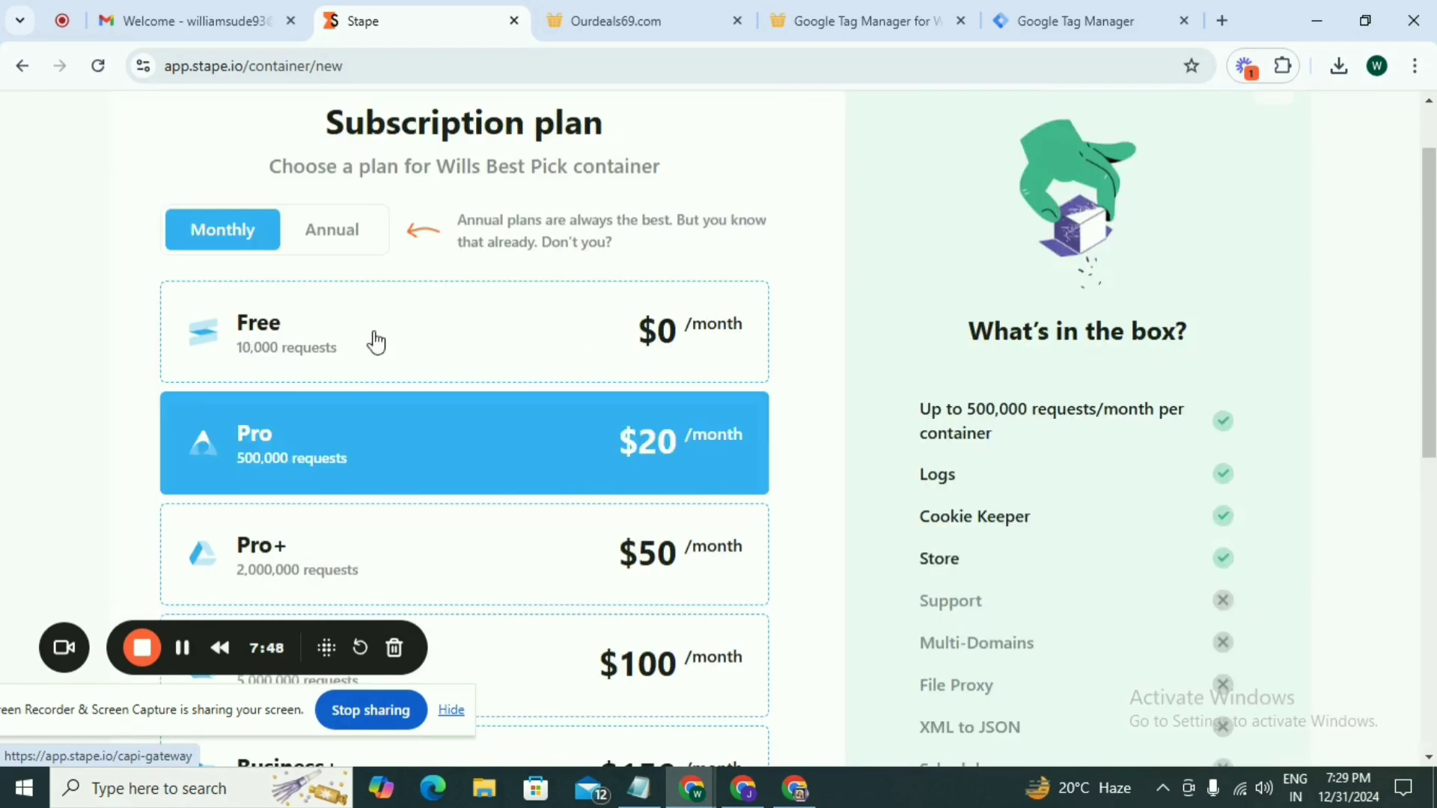
Choose the Free monthly plan with 10,000 requests for the Wills Best Pick container and continue with it.
click(376, 341)
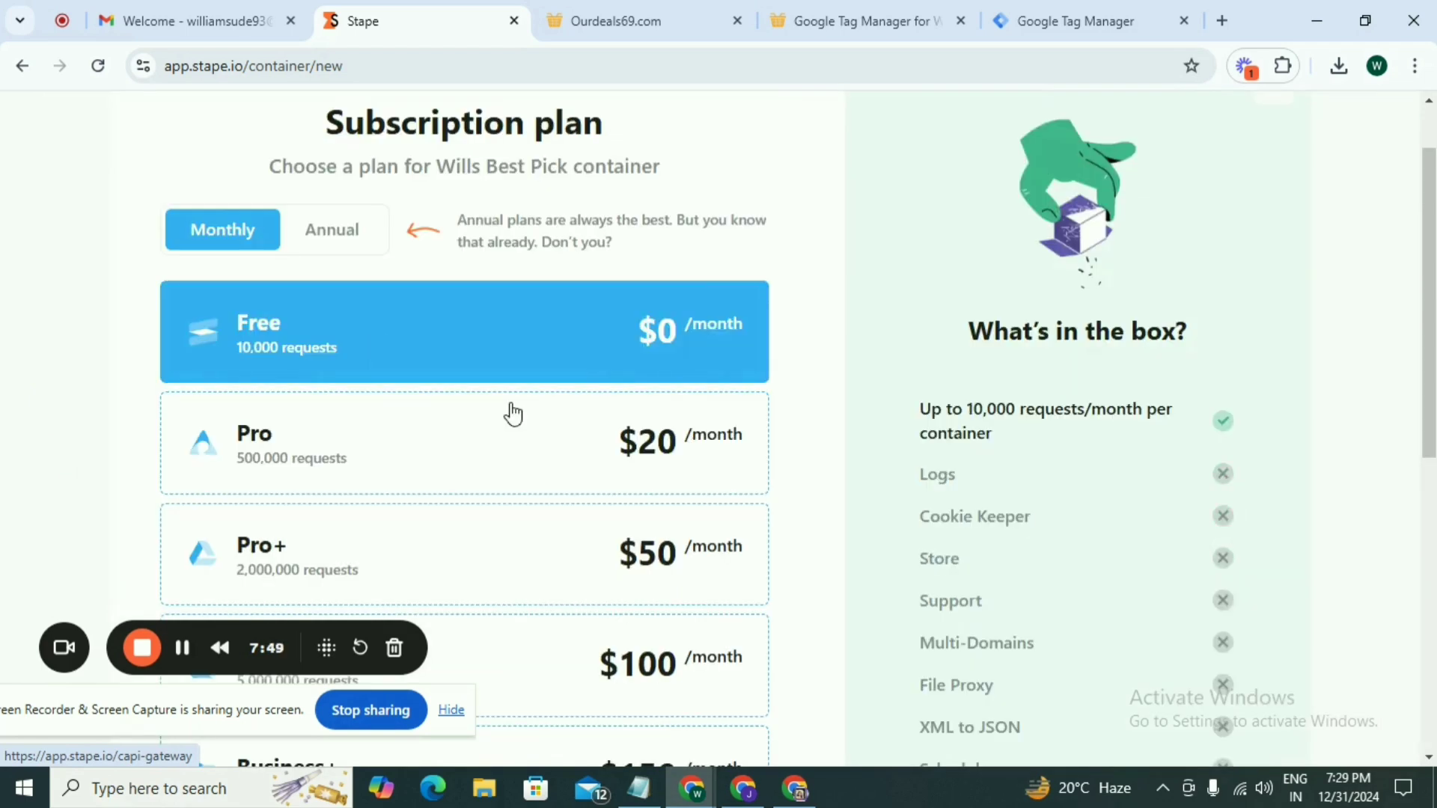
scroll(512, 414, down, 7)
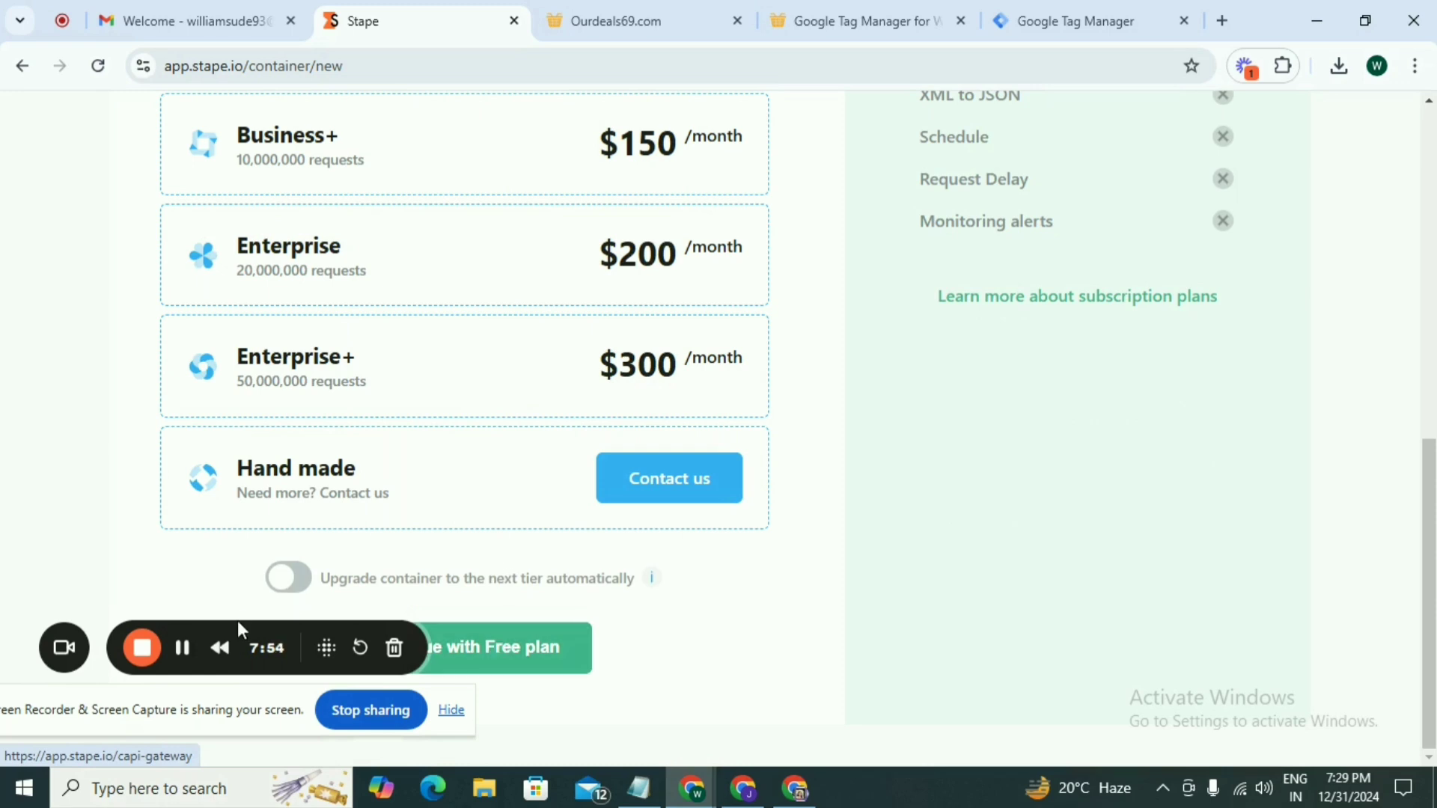
drag(237, 621, 963, 612)
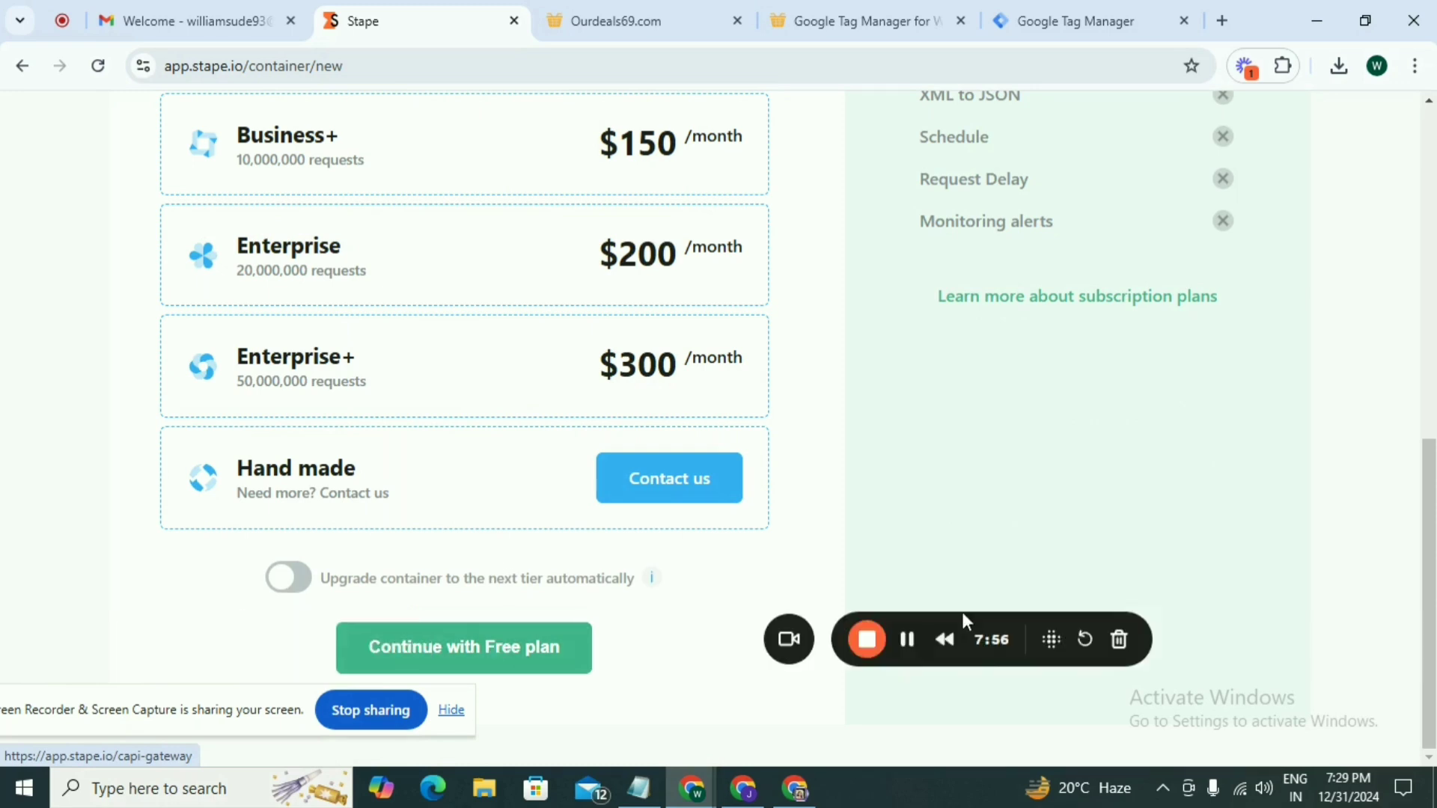
click(454, 667)
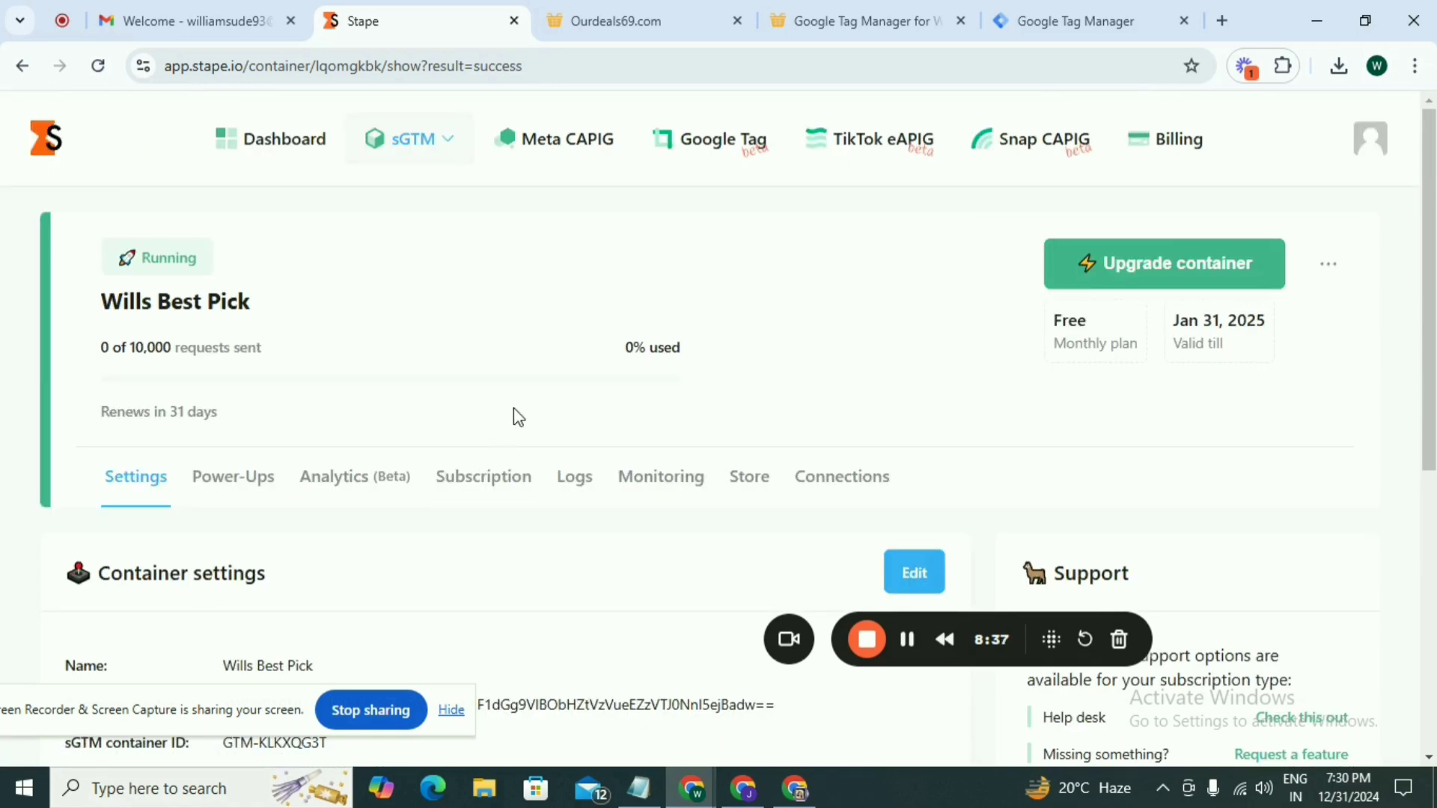
scroll(513, 412, down, 1)
scroll(513, 413, up, 1)
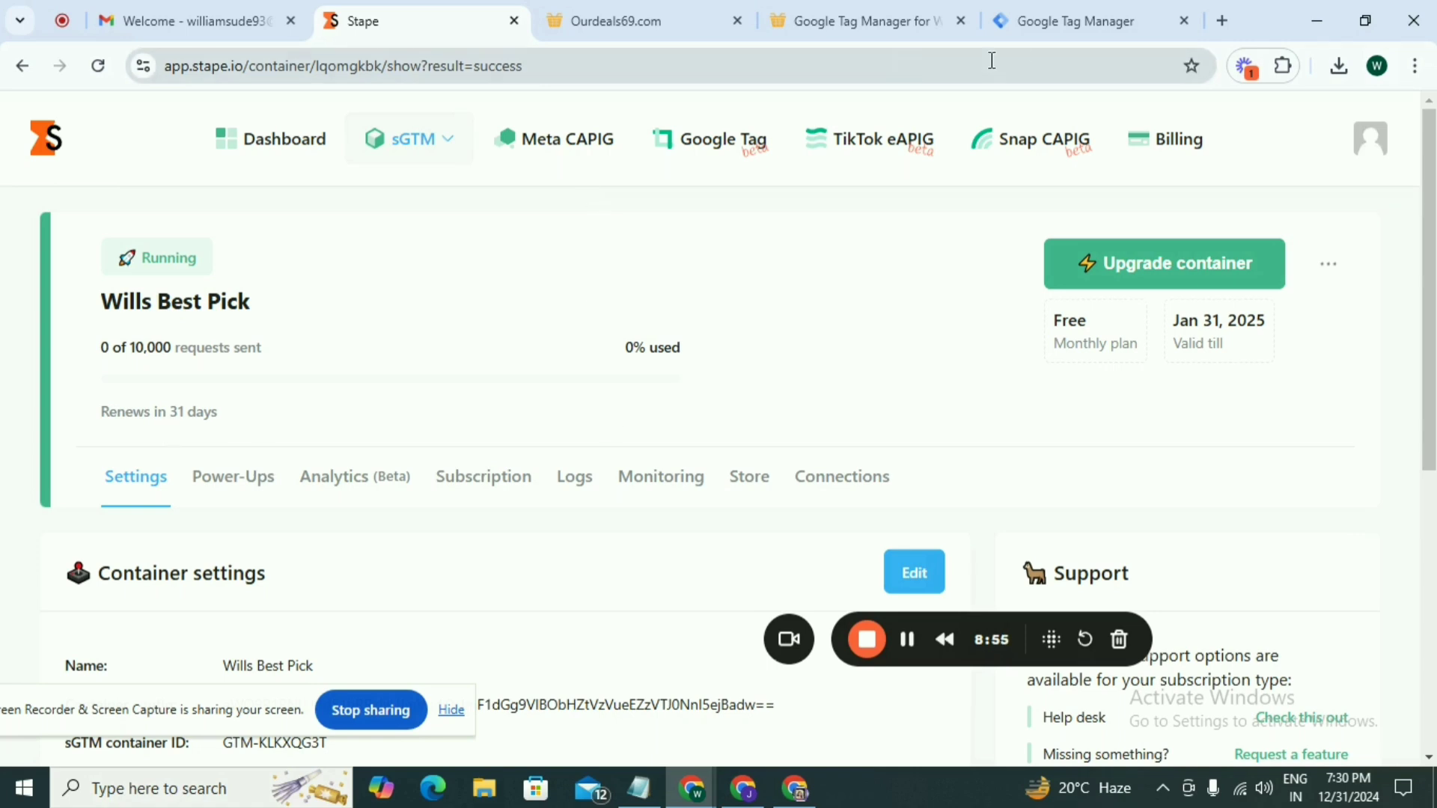
Switch to Google Tag Manager, dismiss the installation dialog and open the server container's Tags list.
click(1049, 30)
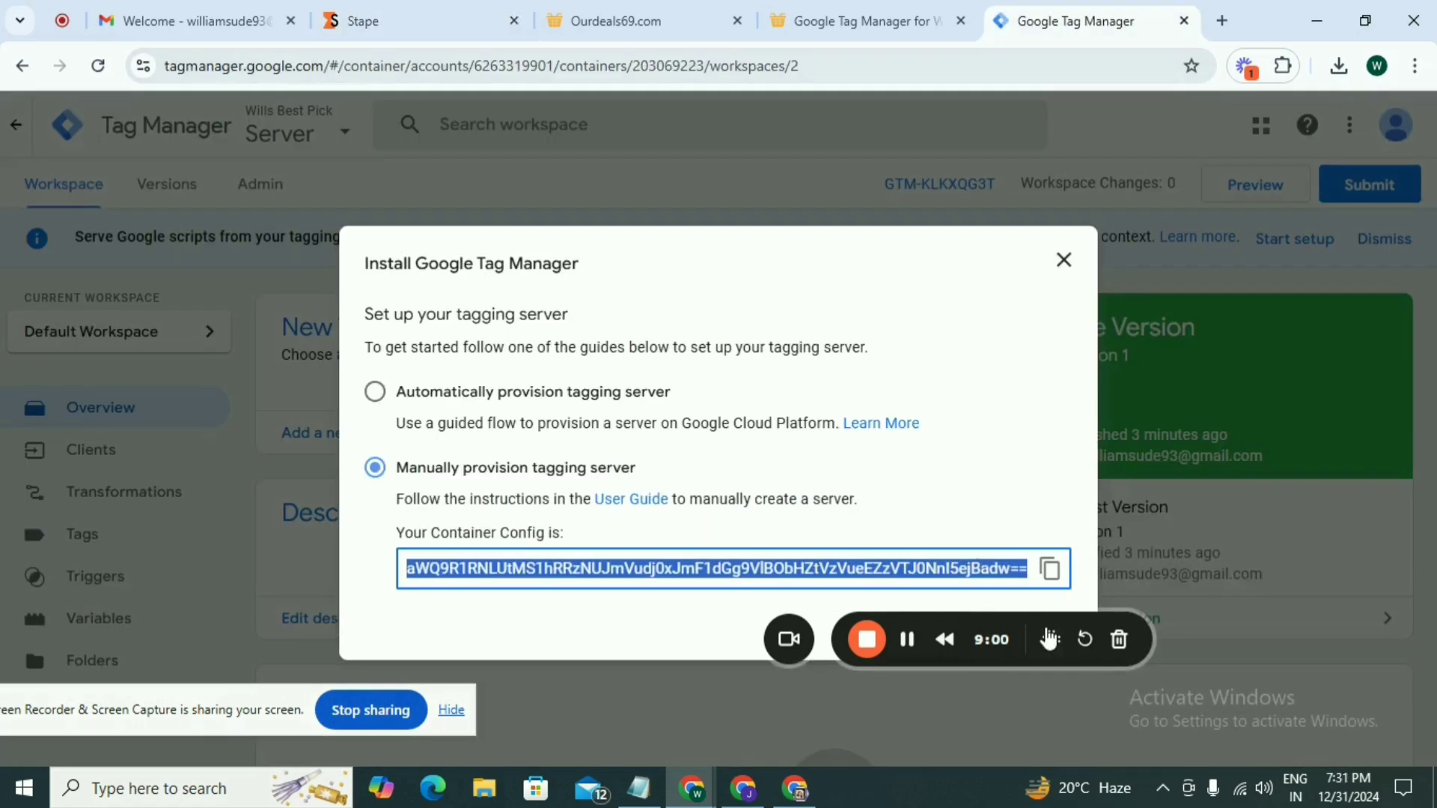
drag(1048, 638, 1001, 722)
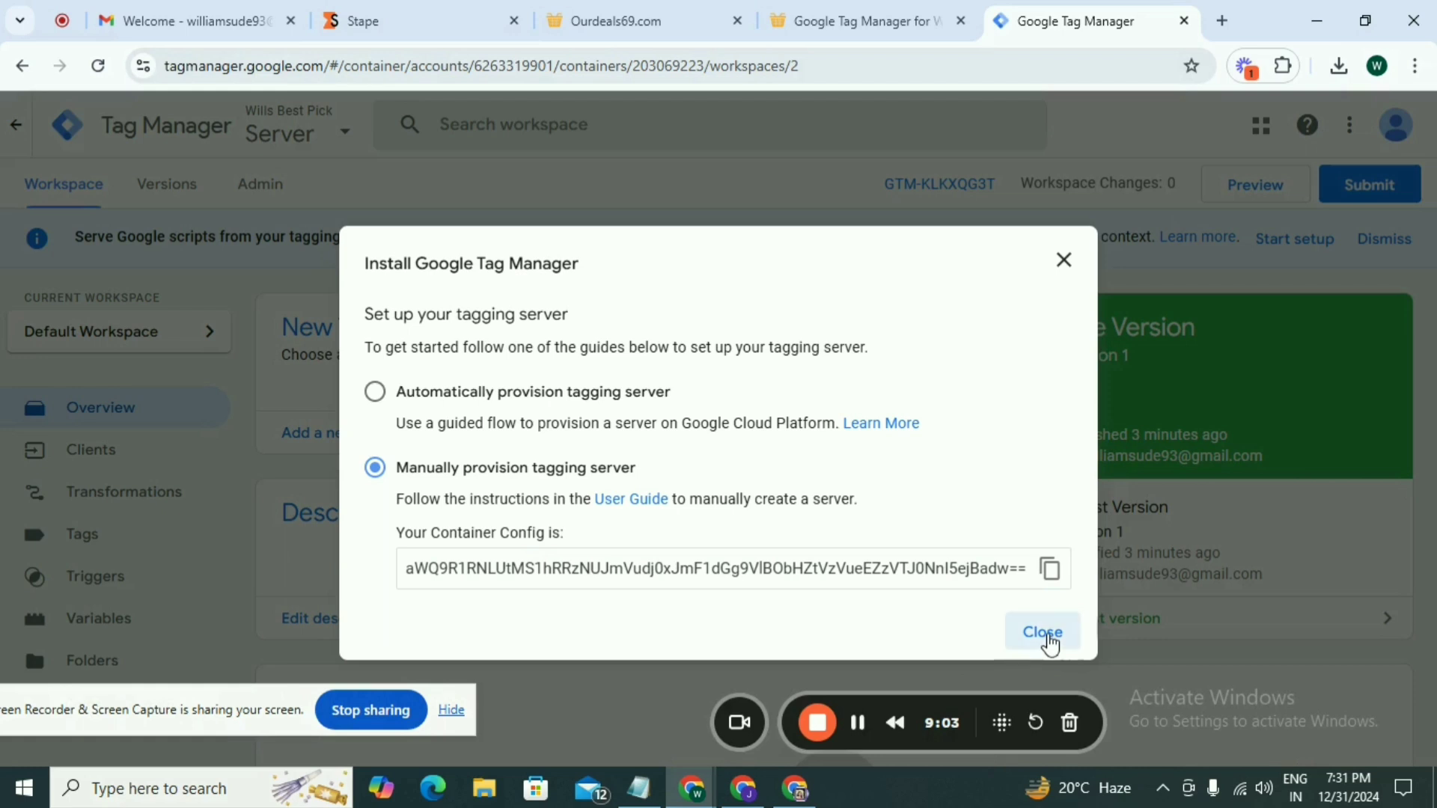
click(1049, 636)
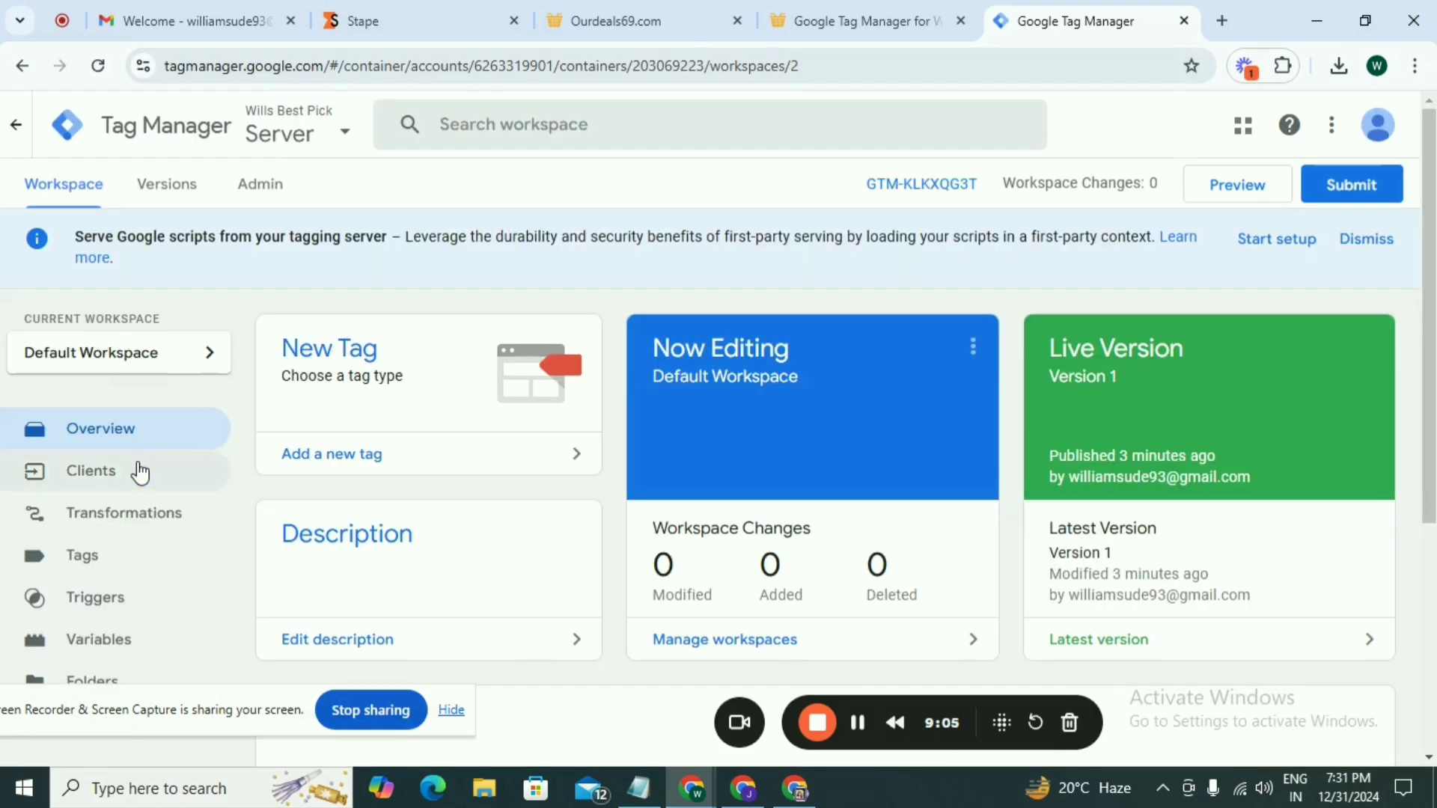
click(120, 558)
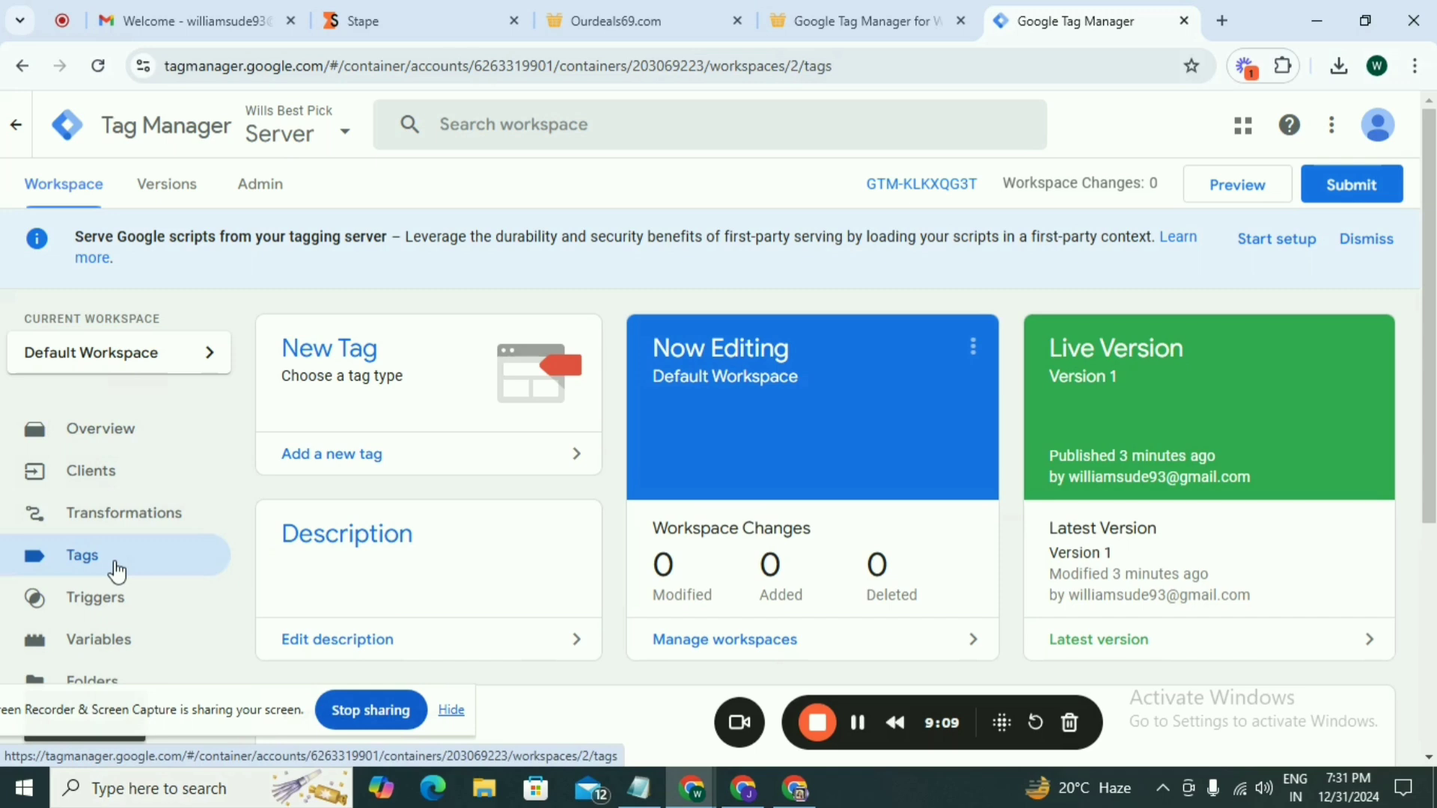
click(118, 569)
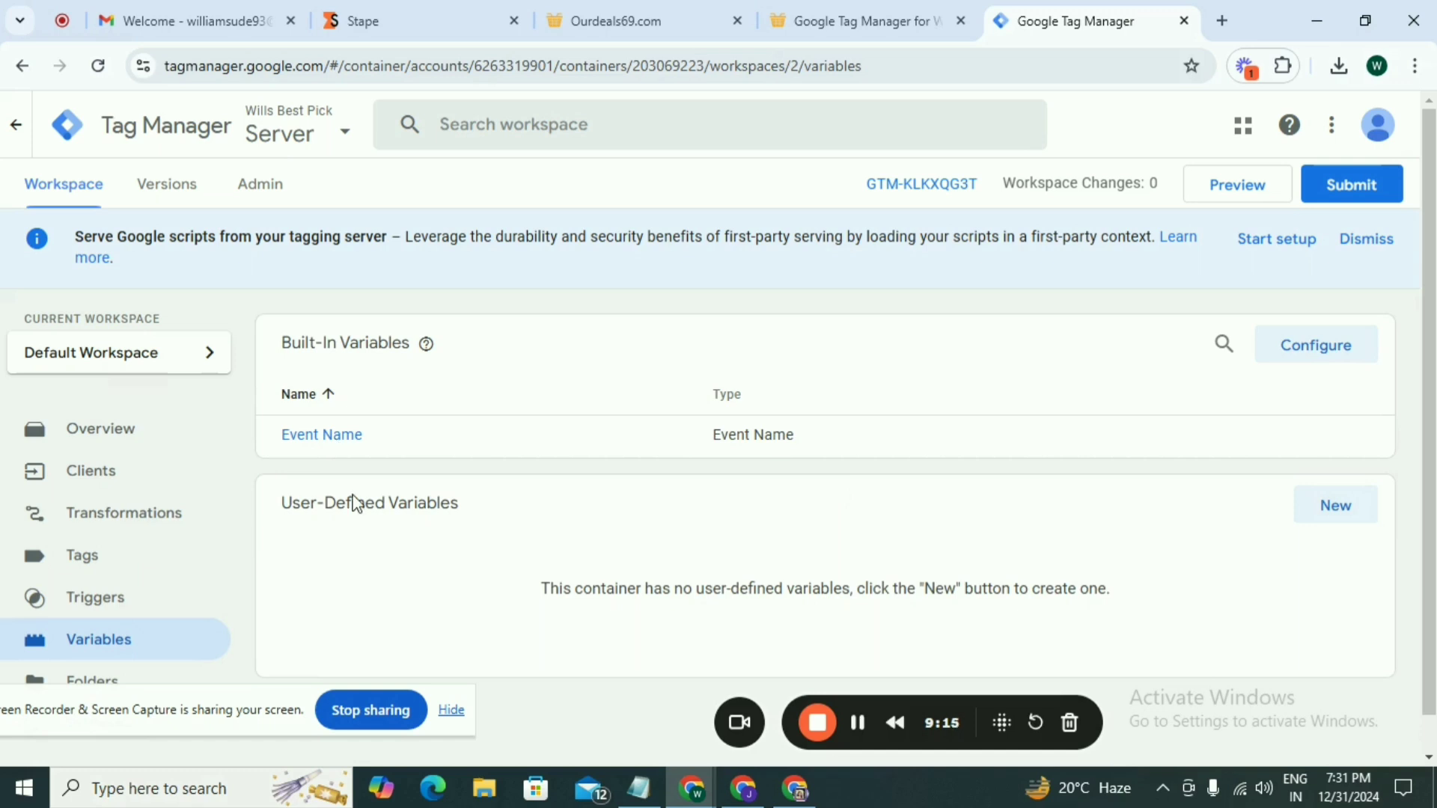
click(120, 563)
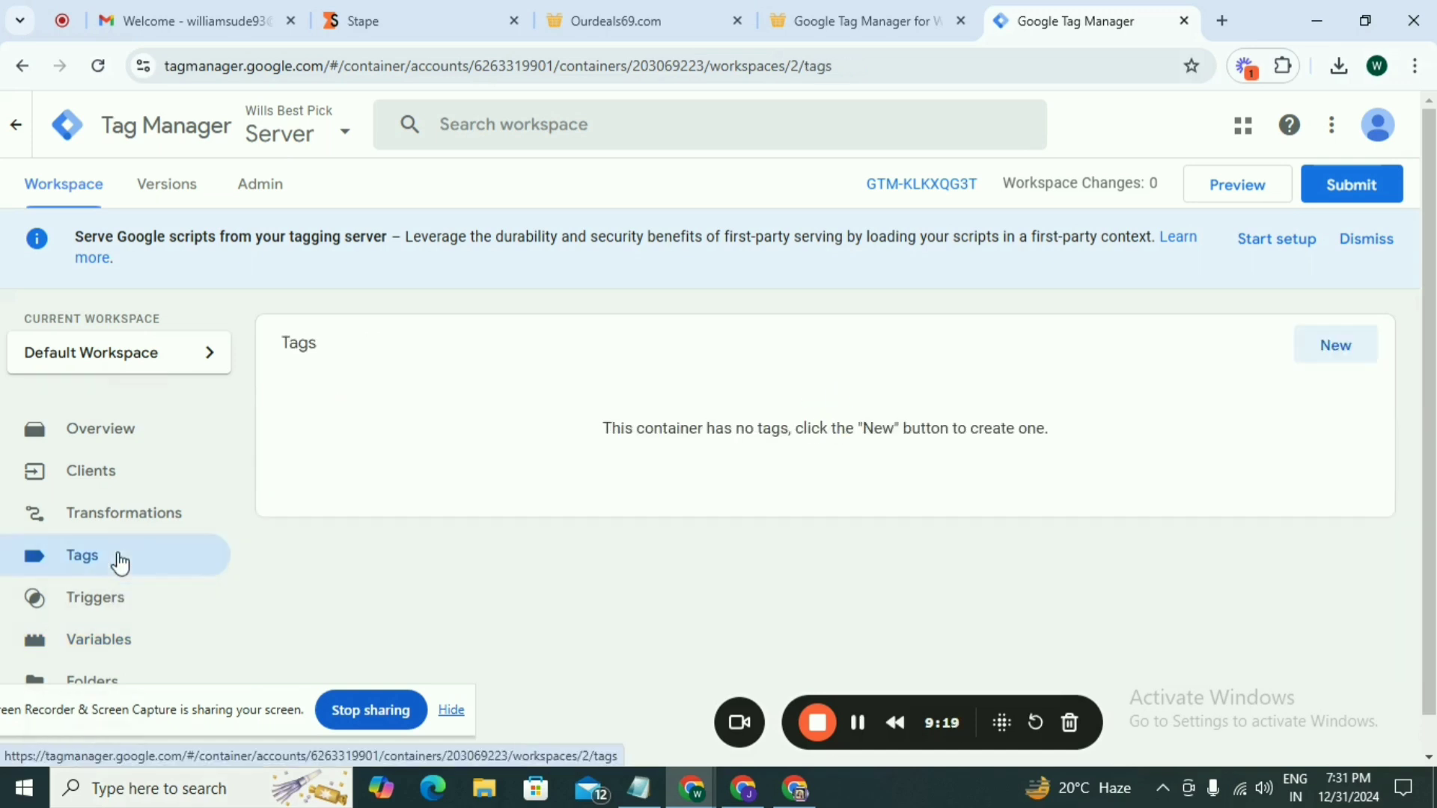